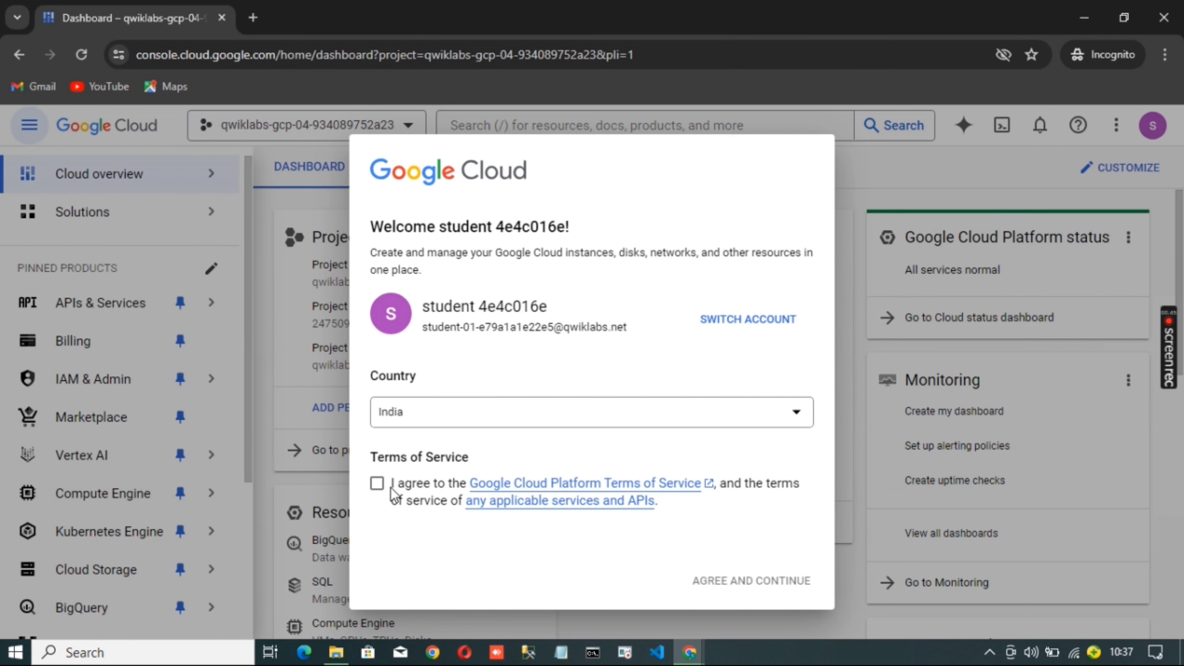
# Agree to the Google Cloud Terms of Service, keeping India as the country, and go to BigQuery
pyautogui.click(376, 483)
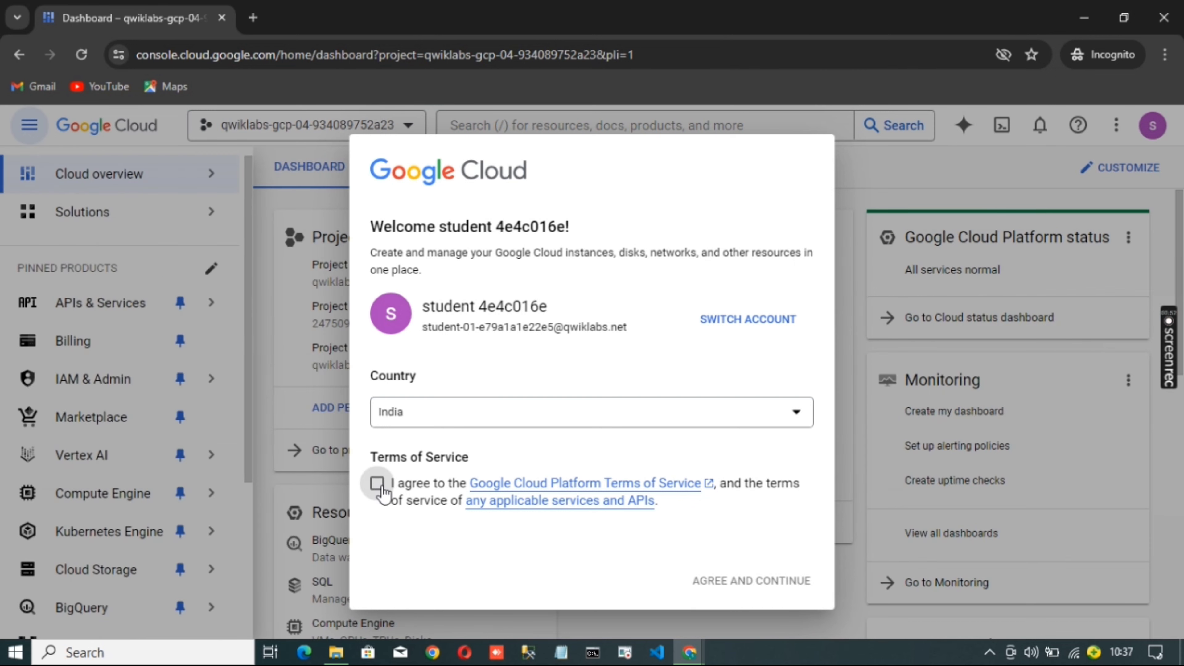
pyautogui.click(749, 577)
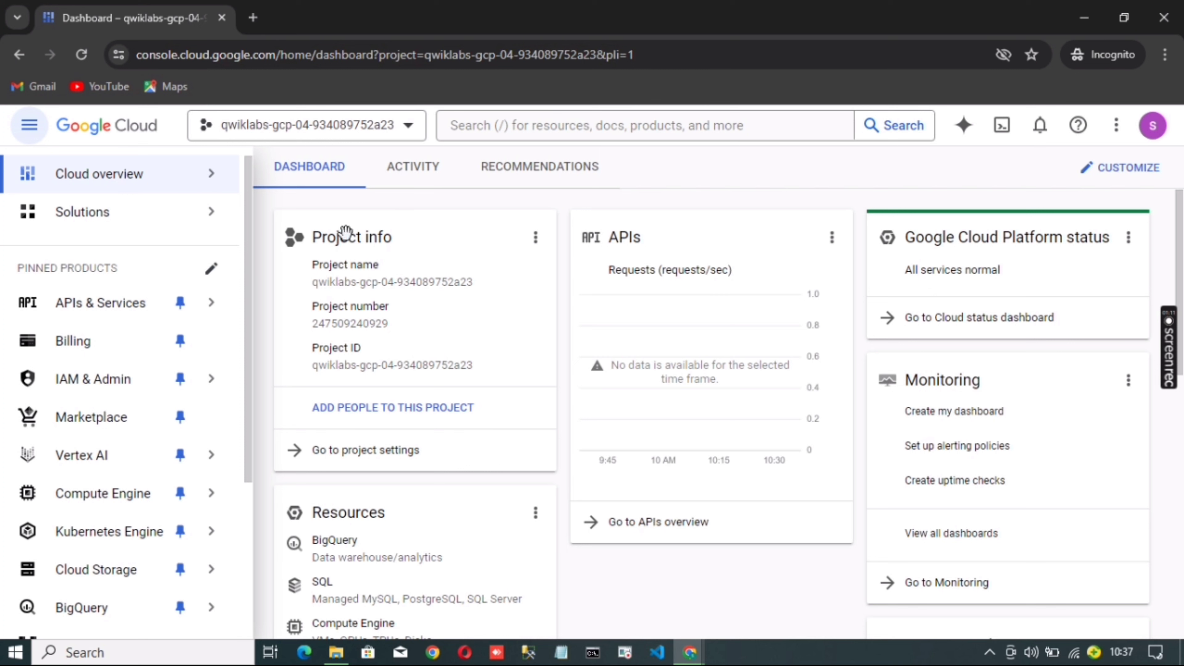
pyautogui.click(116, 620)
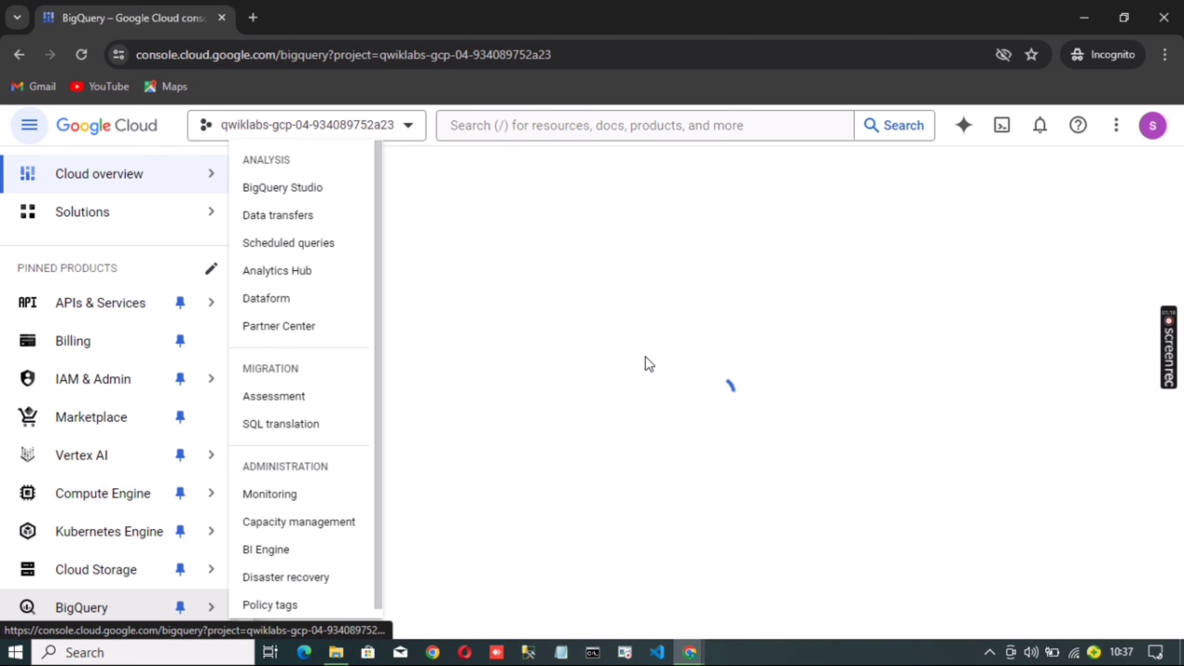
# In the lab instructions, go to Task 4 and copy the dataset ID "ecommerce"
pyautogui.click(696, 655)
pyautogui.click(1030, 545)
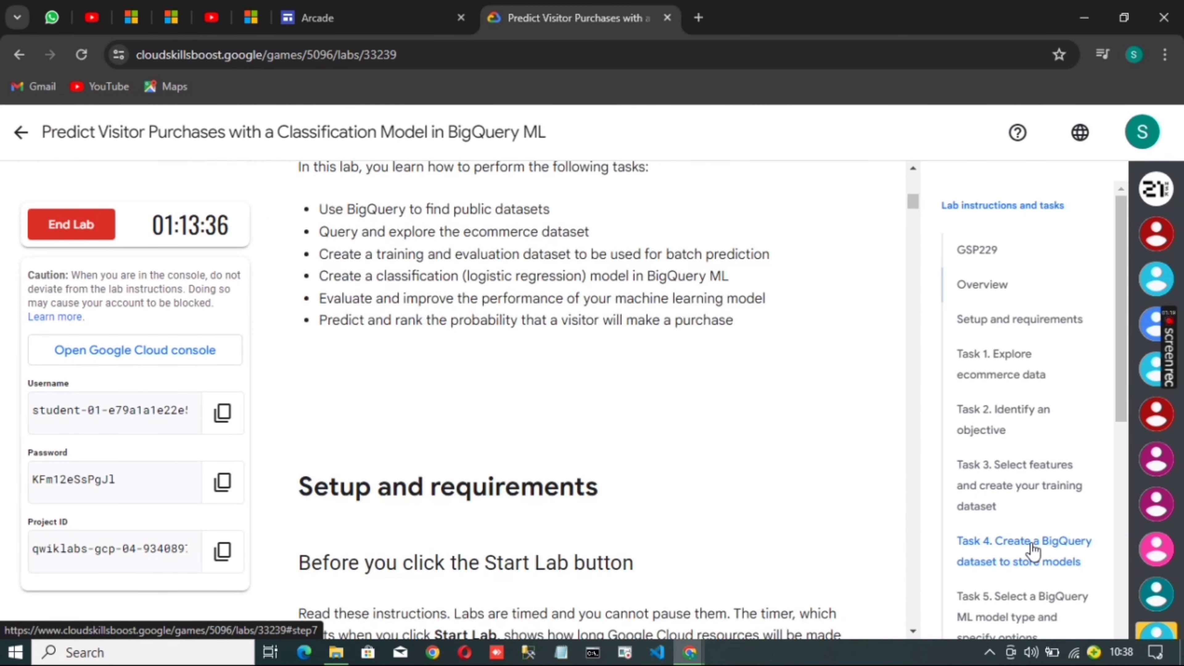
pyautogui.scroll(-3, 502, 494)
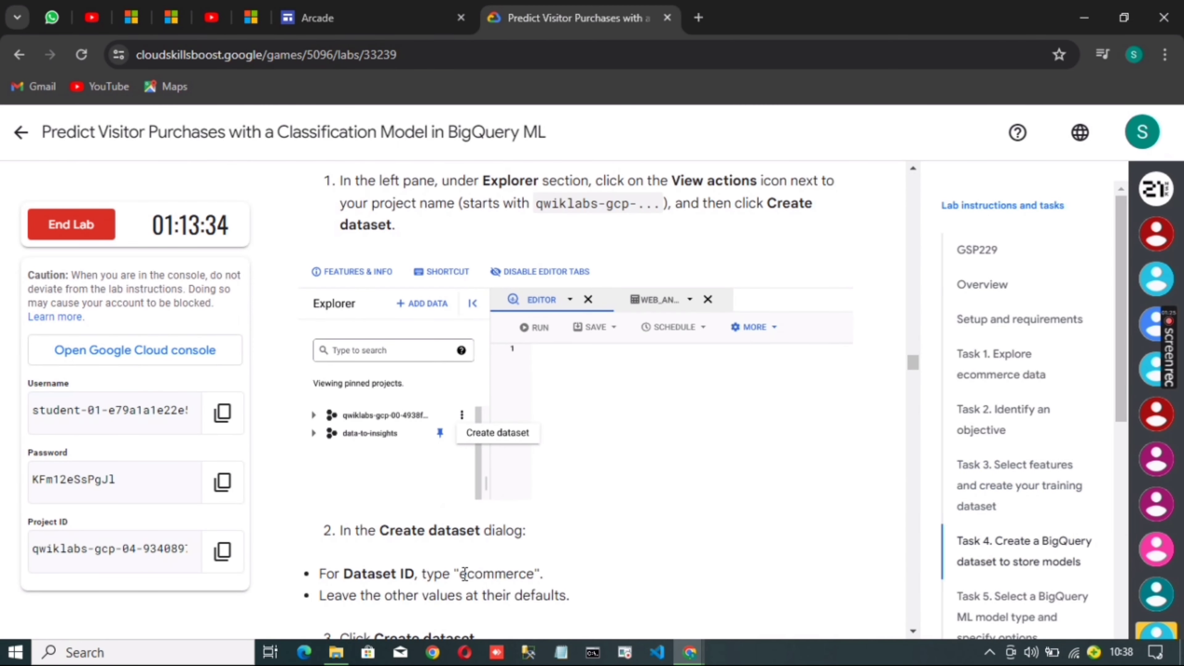
pyautogui.moveTo(464, 577); pyautogui.dragTo(541, 577)
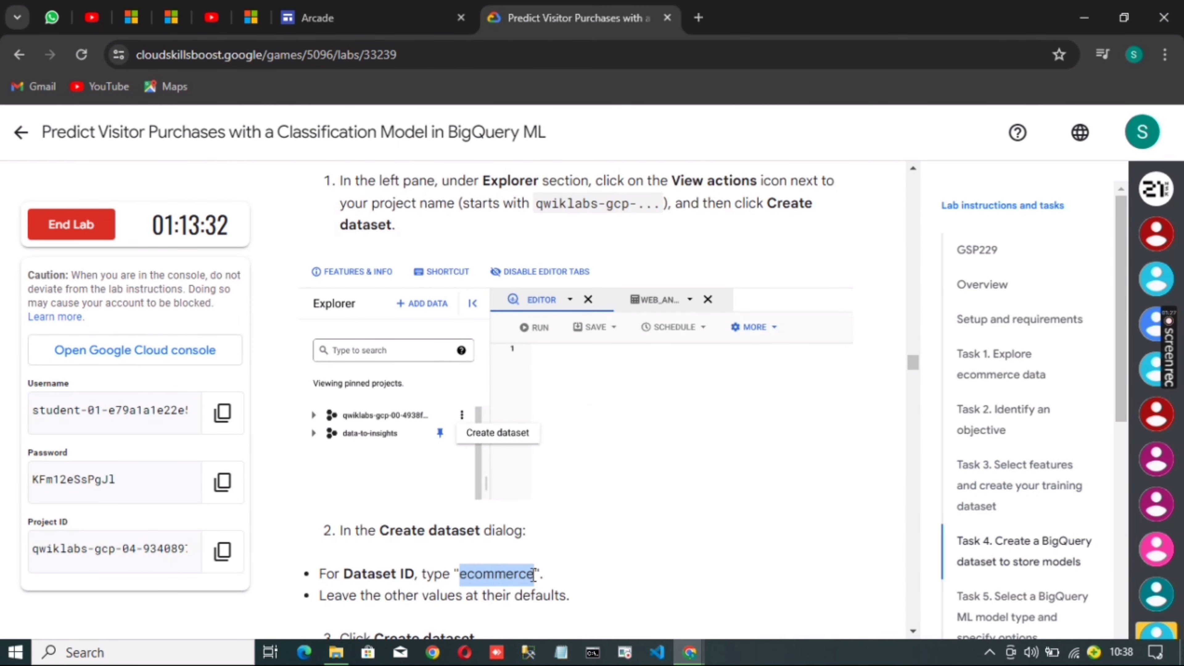
pyautogui.rightClick(533, 574)
pyautogui.click(559, 397)
# Back in the BigQuery console, dismiss the welcome message and create a dataset with the ID "ecommerce" in the project, keeping the default settings
pyautogui.hotkey('alt', 'Tab')
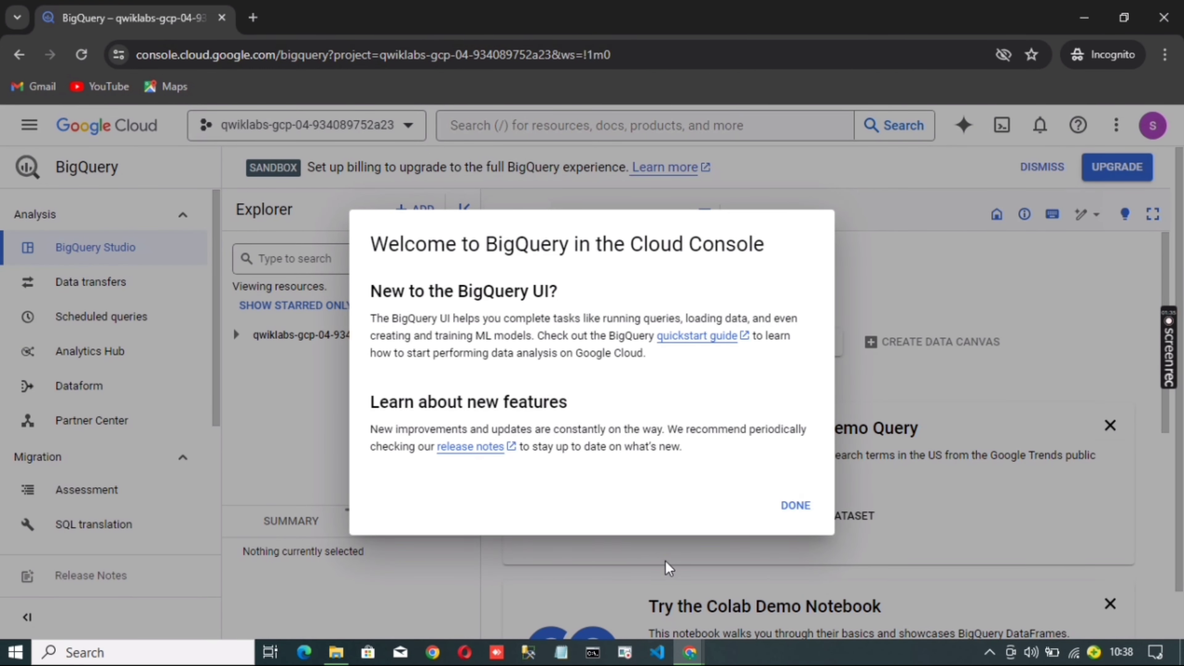
pyautogui.click(790, 509)
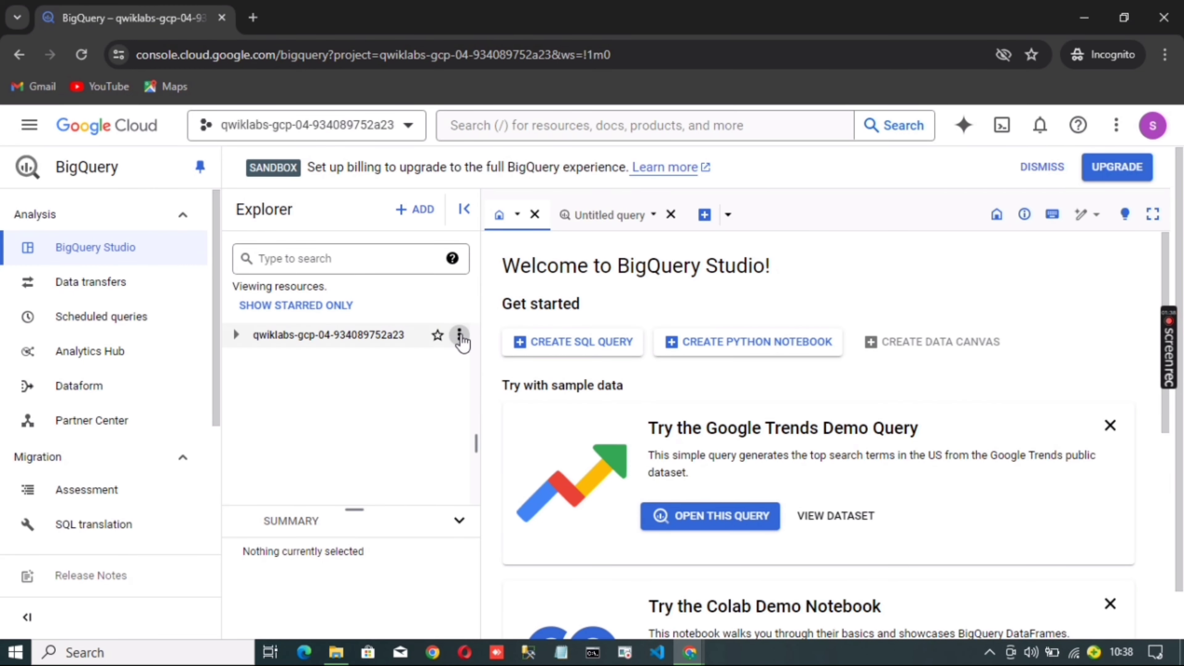
pyautogui.click(459, 336)
pyautogui.click(538, 373)
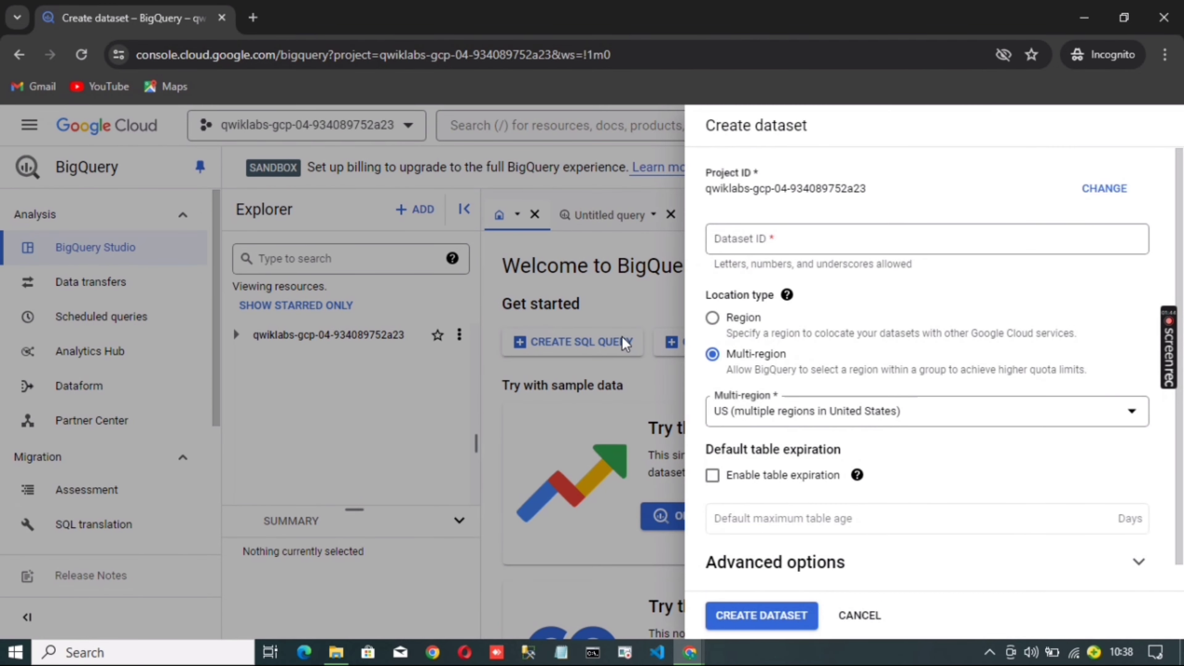
pyautogui.click(851, 237)
pyautogui.write('ecommerce')
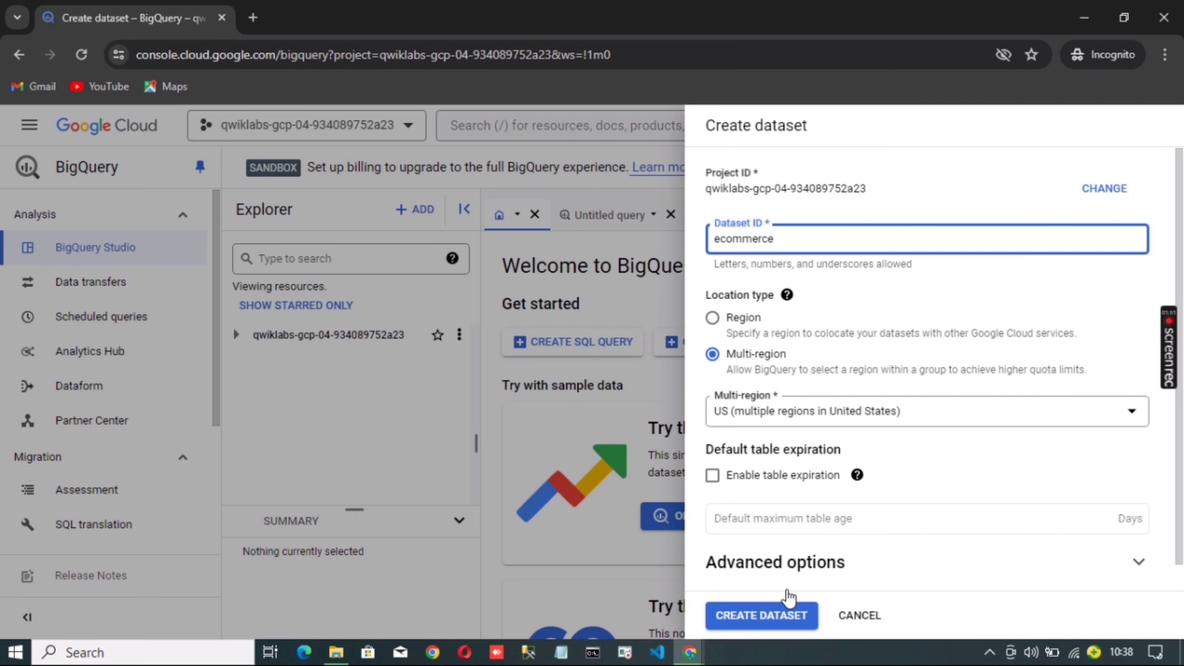
pyautogui.click(785, 626)
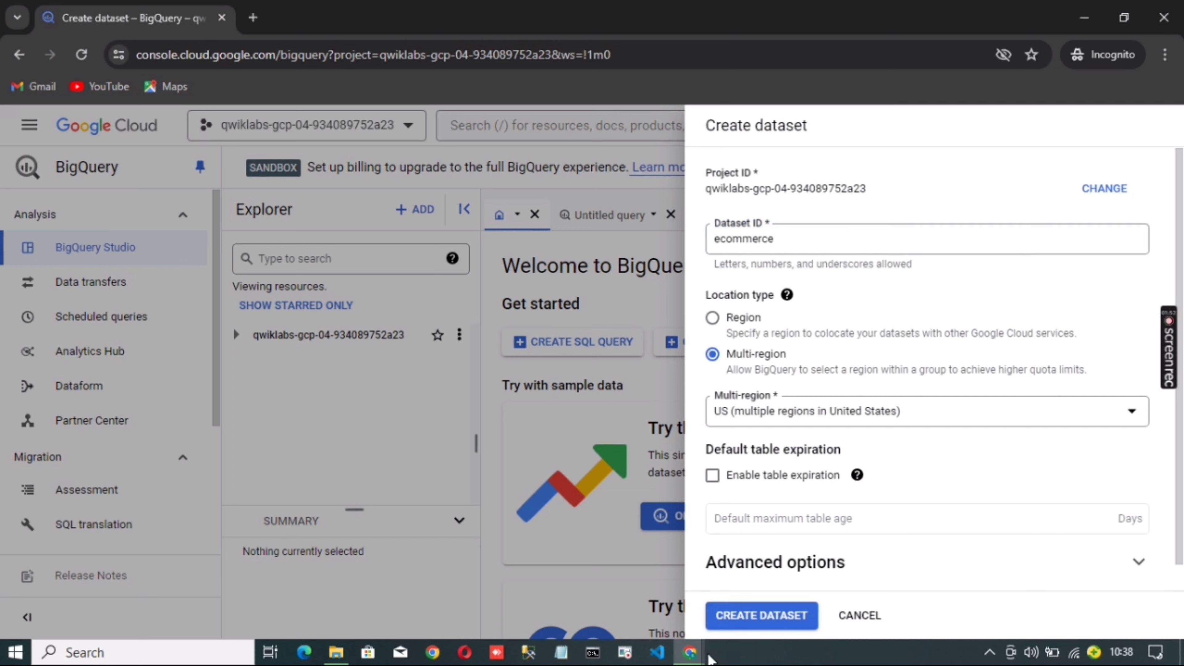
pyautogui.click(760, 620)
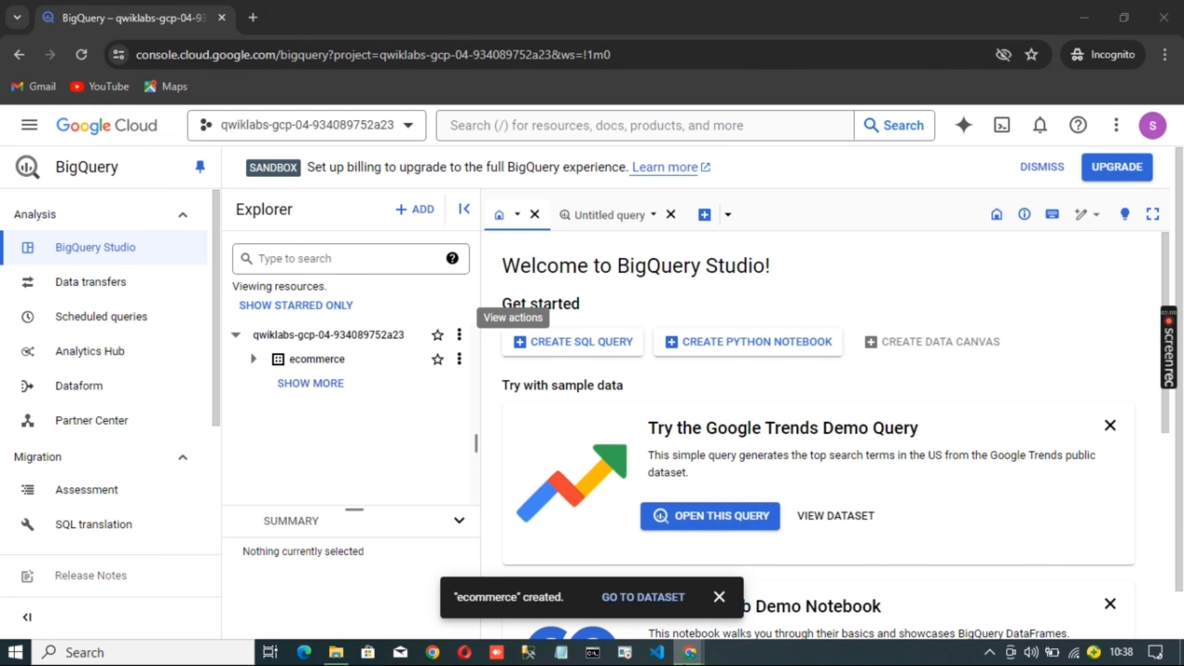
# Return to the lab page and check the progress of the "Create a new dataset" objective
pyautogui.moveTo(689, 652)
pyautogui.click(618, 608)
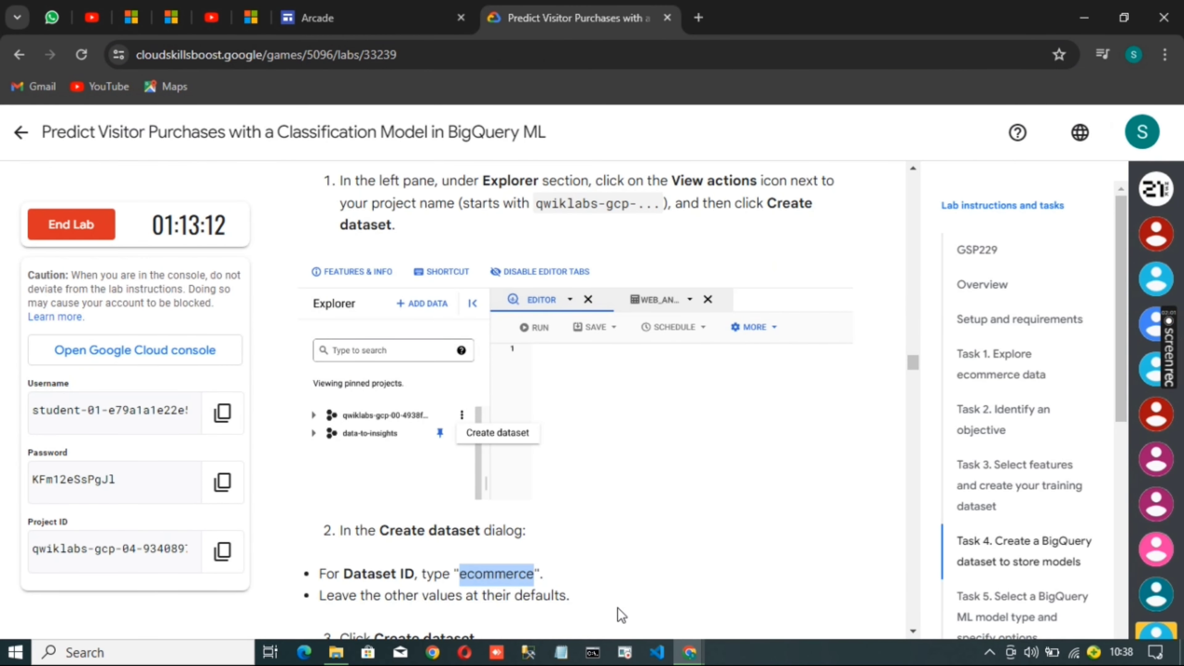
pyautogui.scroll(-7, 536, 444)
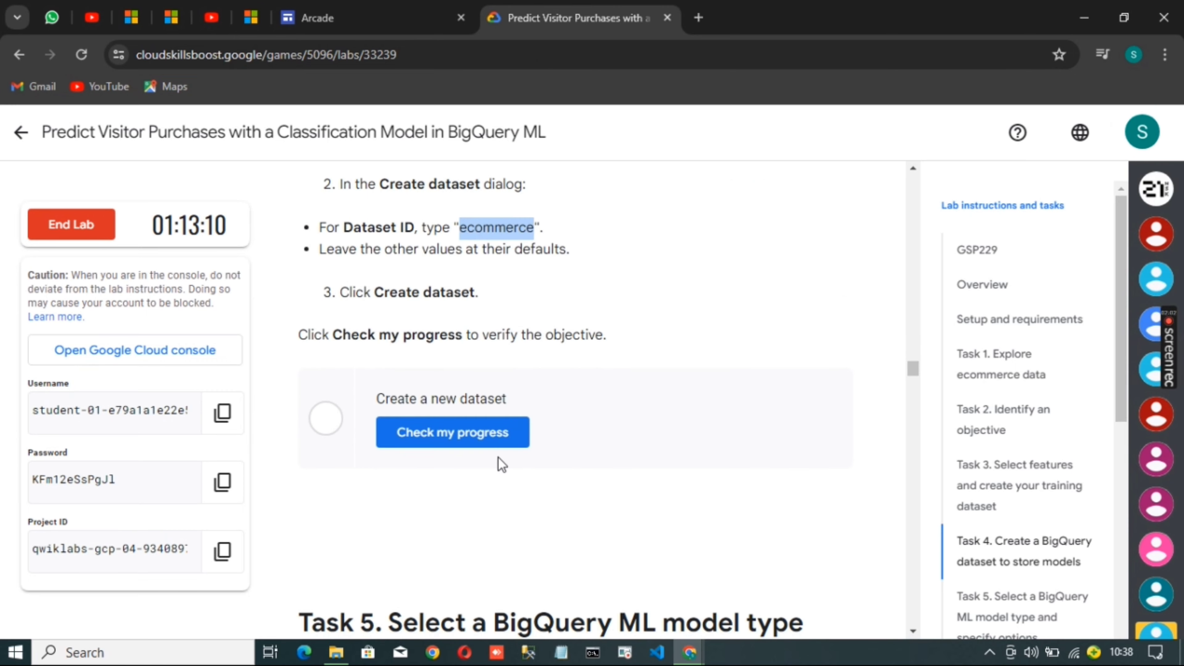
pyautogui.click(494, 450)
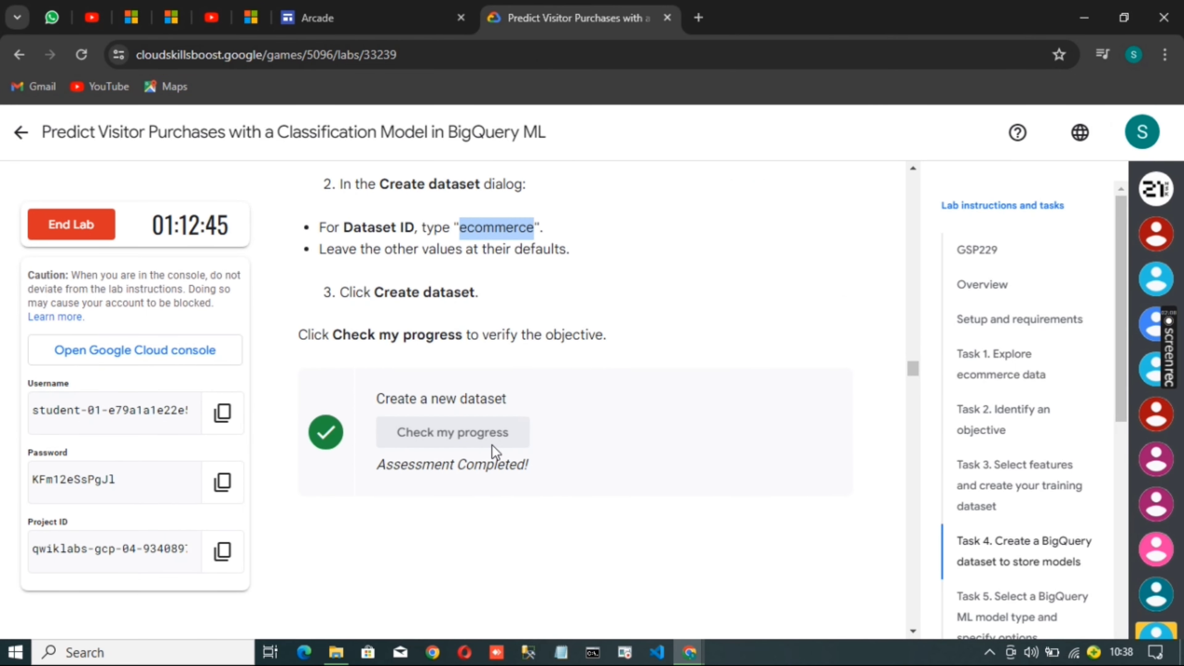
# Copy the Task 5 query that trains ecommerce.classification_model from the lab page, run it in BigQuery's untitled query, and narrow the Explorer pane
pyautogui.scroll(-5, 492, 446)
pyautogui.click(825, 226)
pyautogui.moveTo(689, 652)
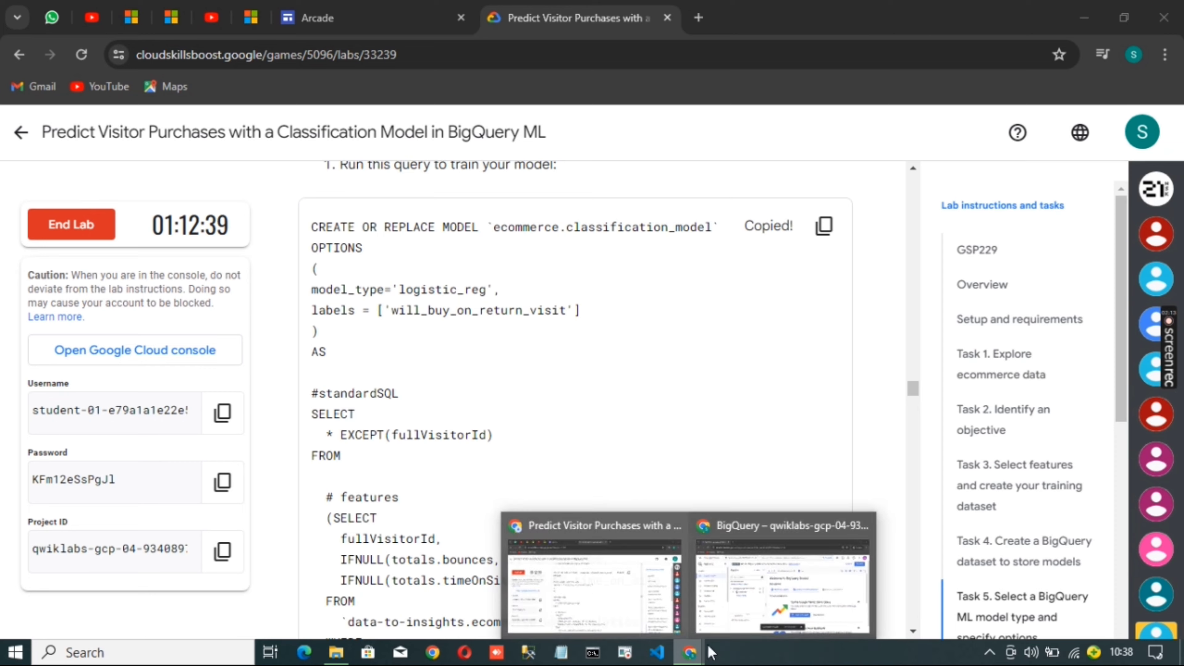
pyautogui.click(822, 570)
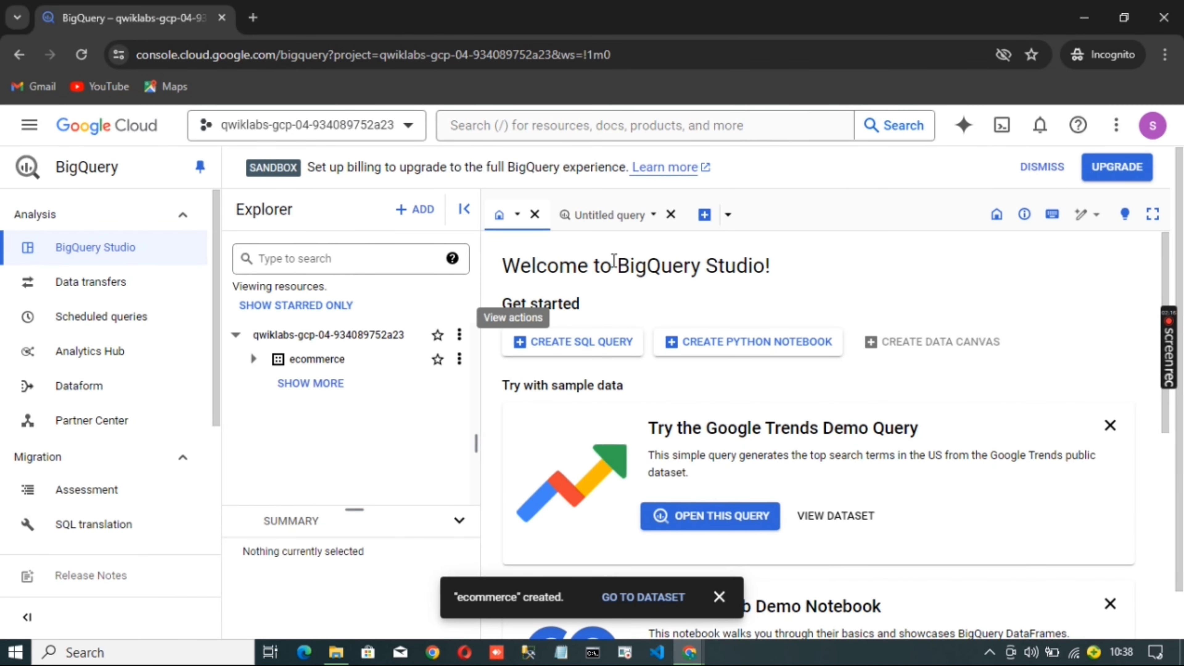
pyautogui.click(594, 219)
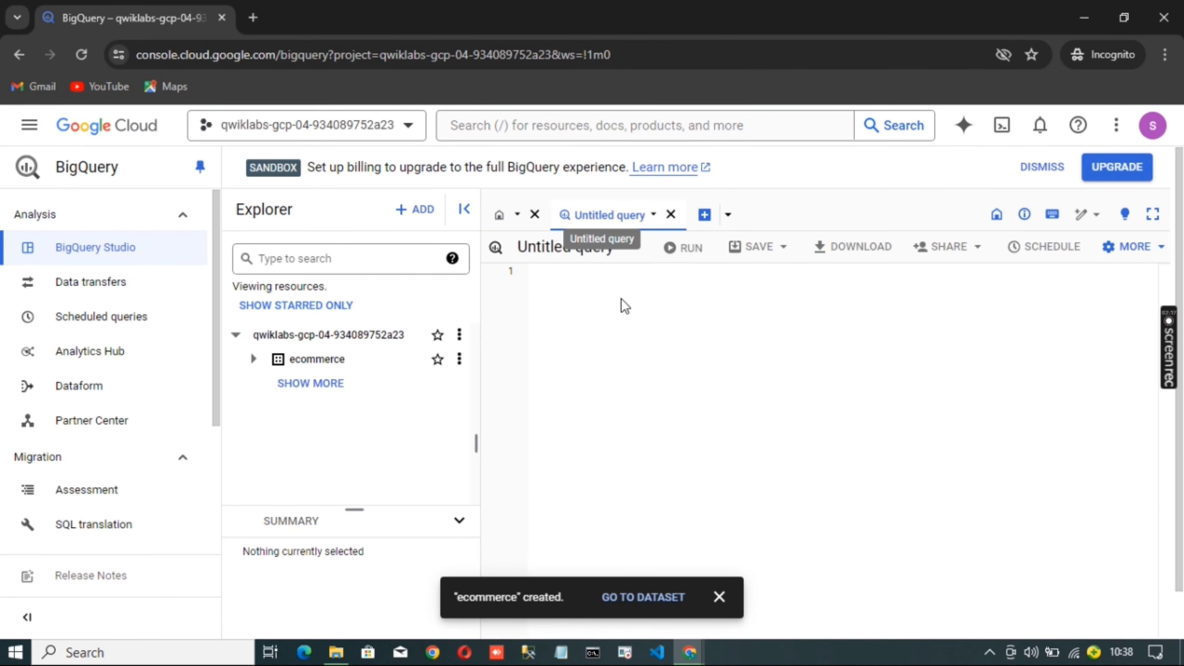
pyautogui.click(628, 312)
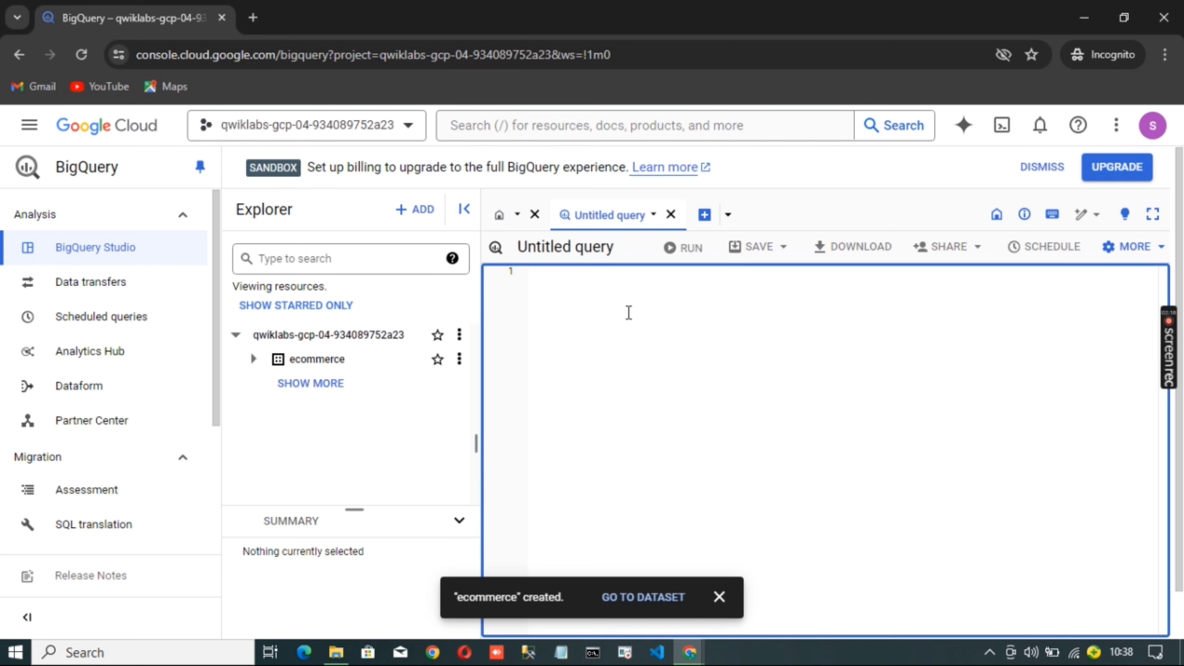
pyautogui.hotkey('ctrl', 'v')
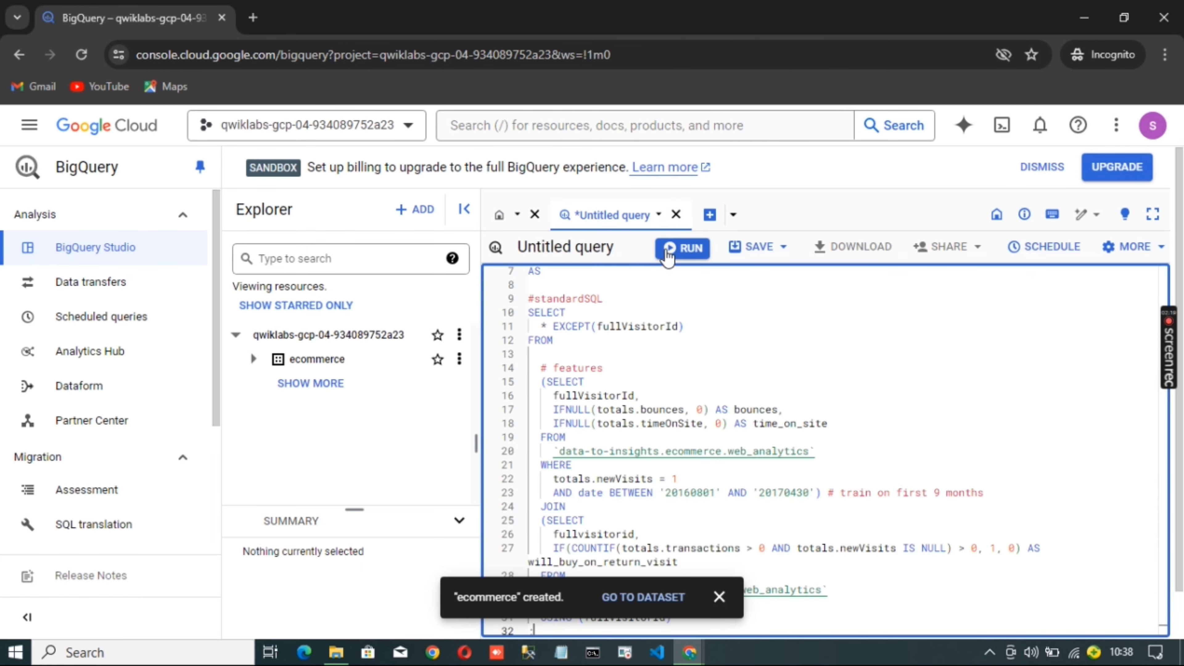
pyautogui.click(680, 247)
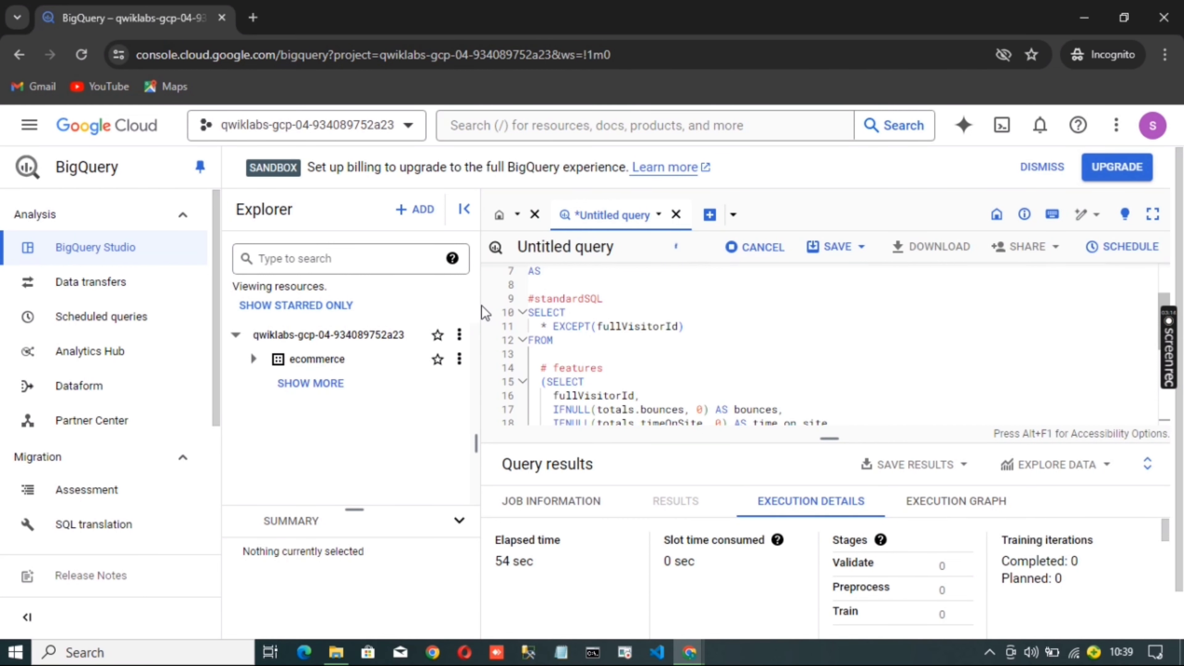
pyautogui.moveTo(481, 305); pyautogui.dragTo(318, 299)
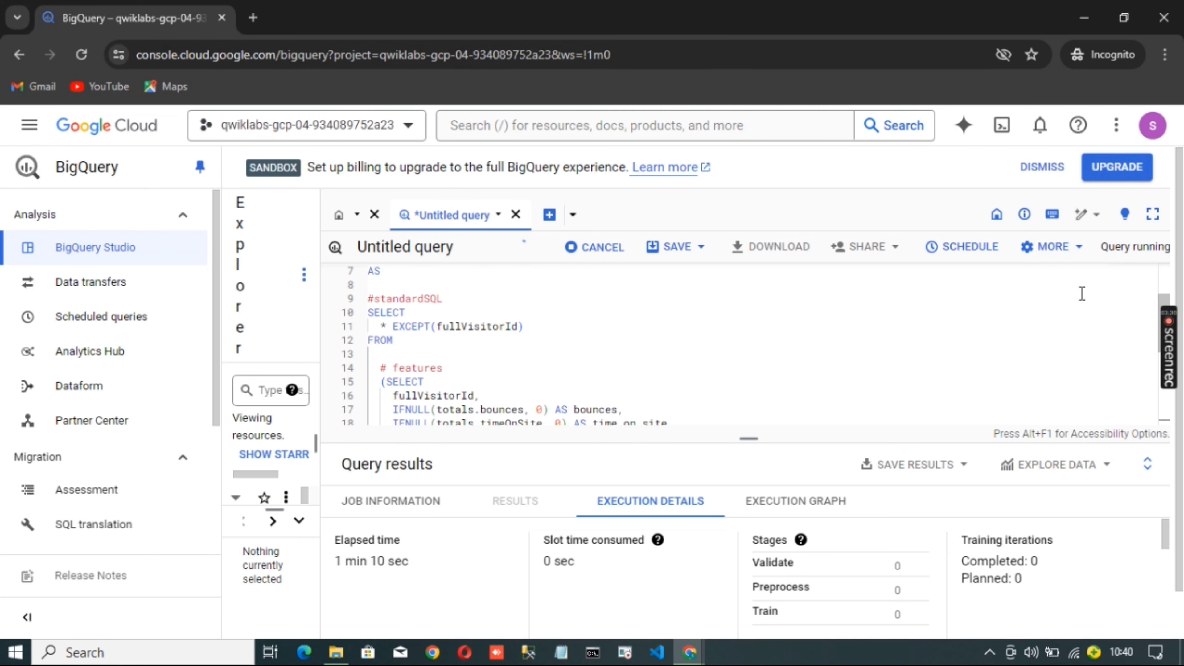
# Return to the lab page and check the progress of the "Create a model and specify model options" objective
pyautogui.moveTo(689, 652)
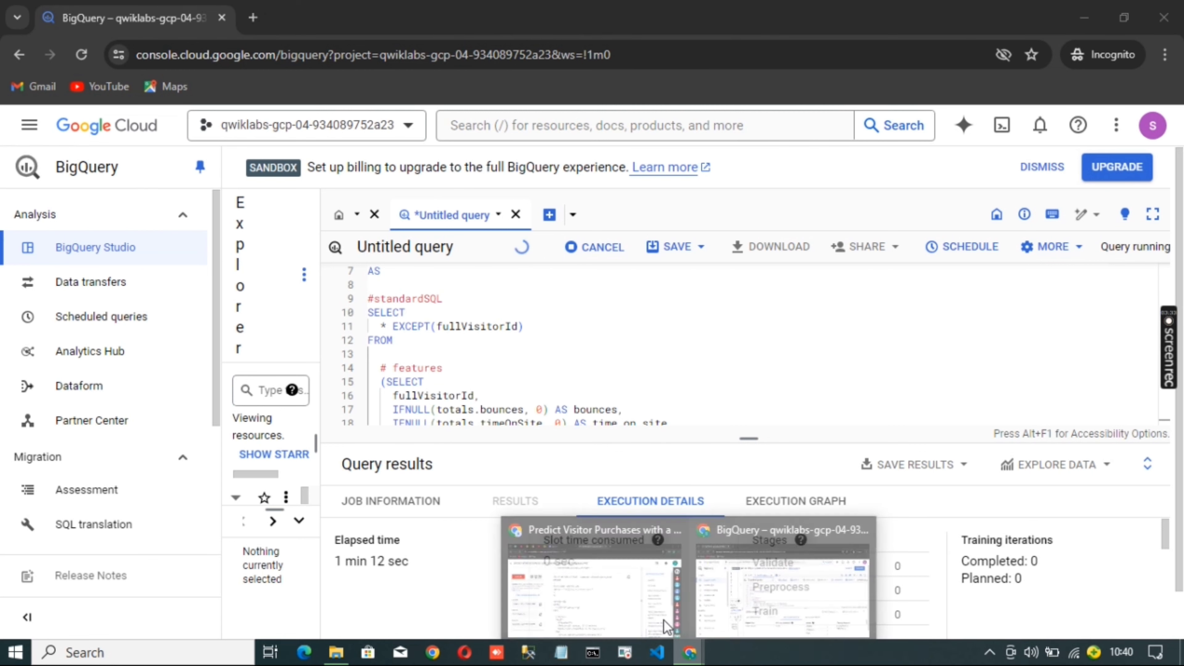
pyautogui.click(611, 596)
pyautogui.scroll(-15, 558, 498)
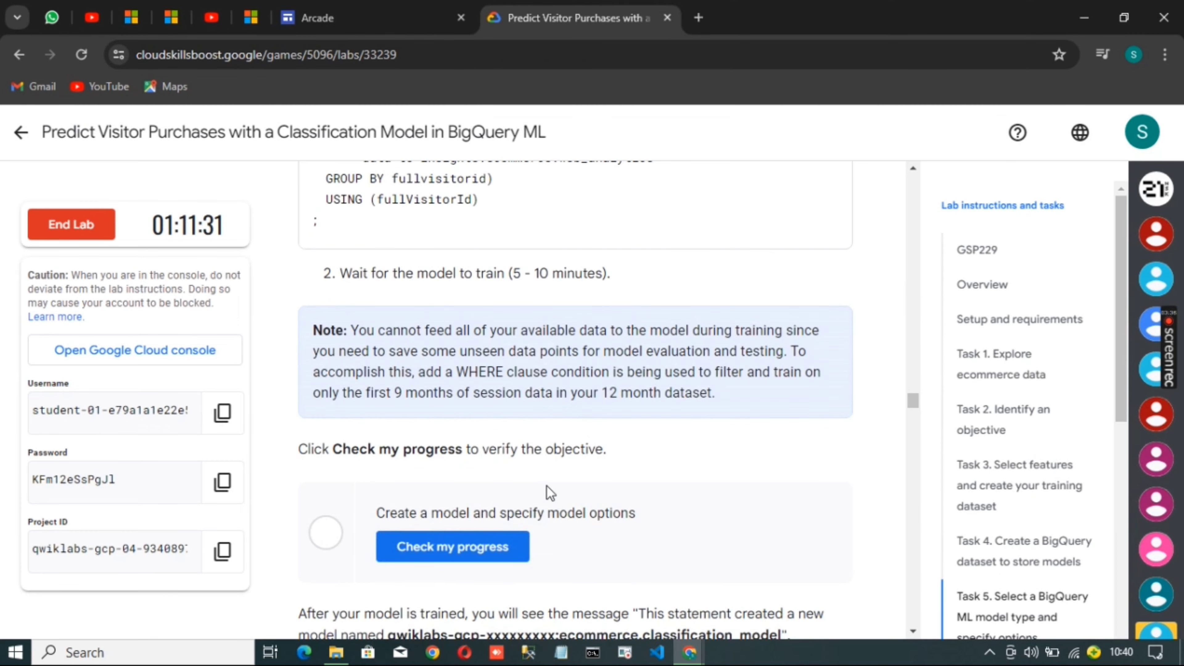
pyautogui.click(510, 456)
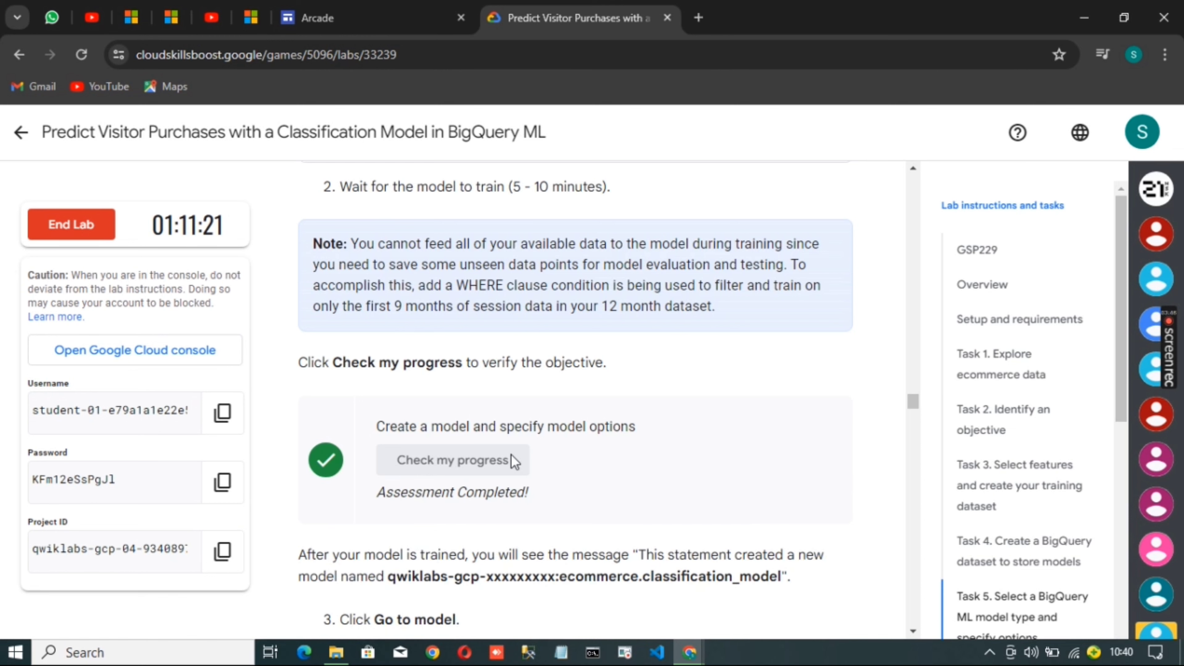
# Copy the lab's ML.EVALUATE query for ecommerce.classification_model and run it in a new BigQuery query
pyautogui.scroll(-20, 549, 480)
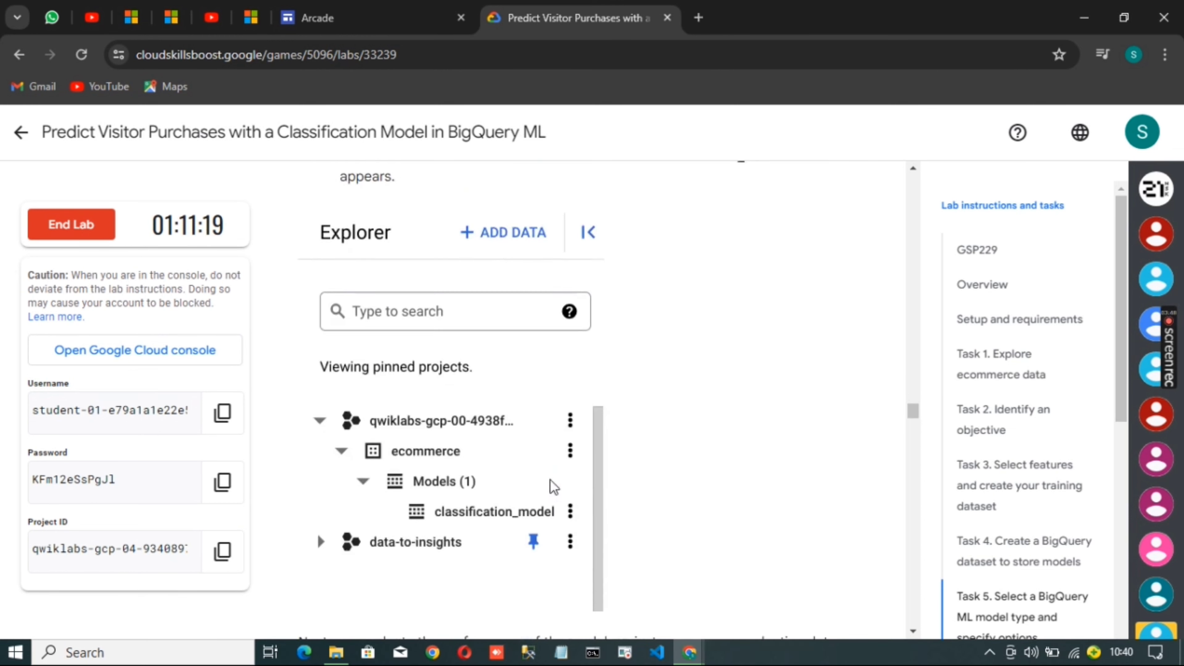
pyautogui.scroll(-8, 578, 474)
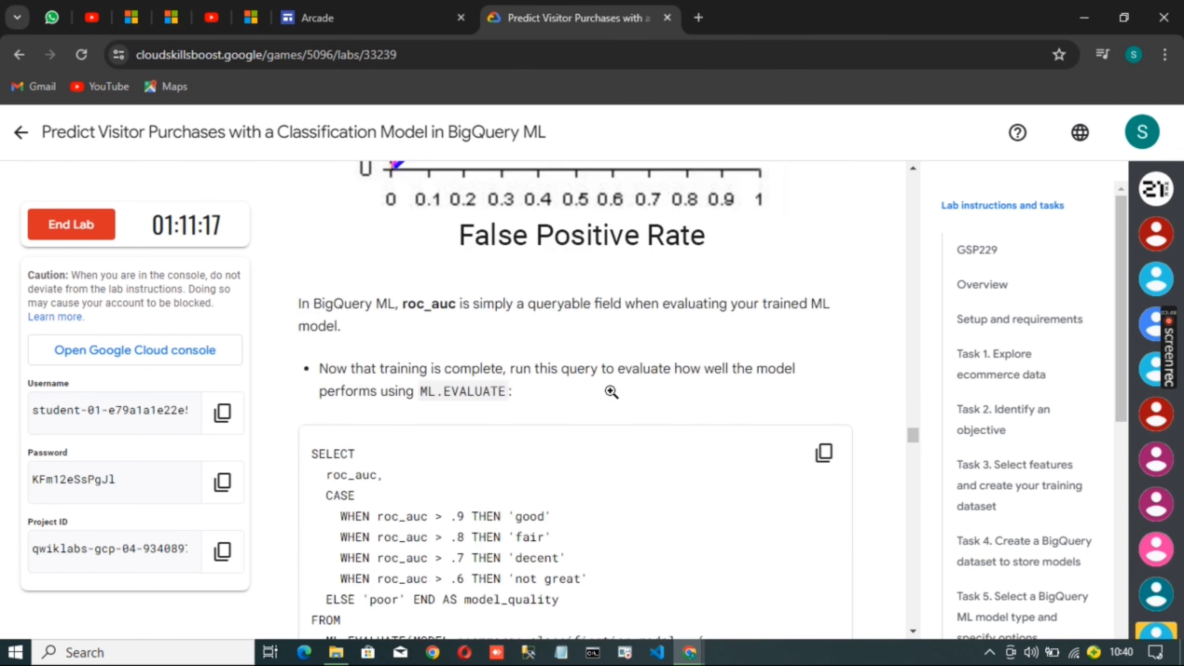
pyautogui.click(820, 255)
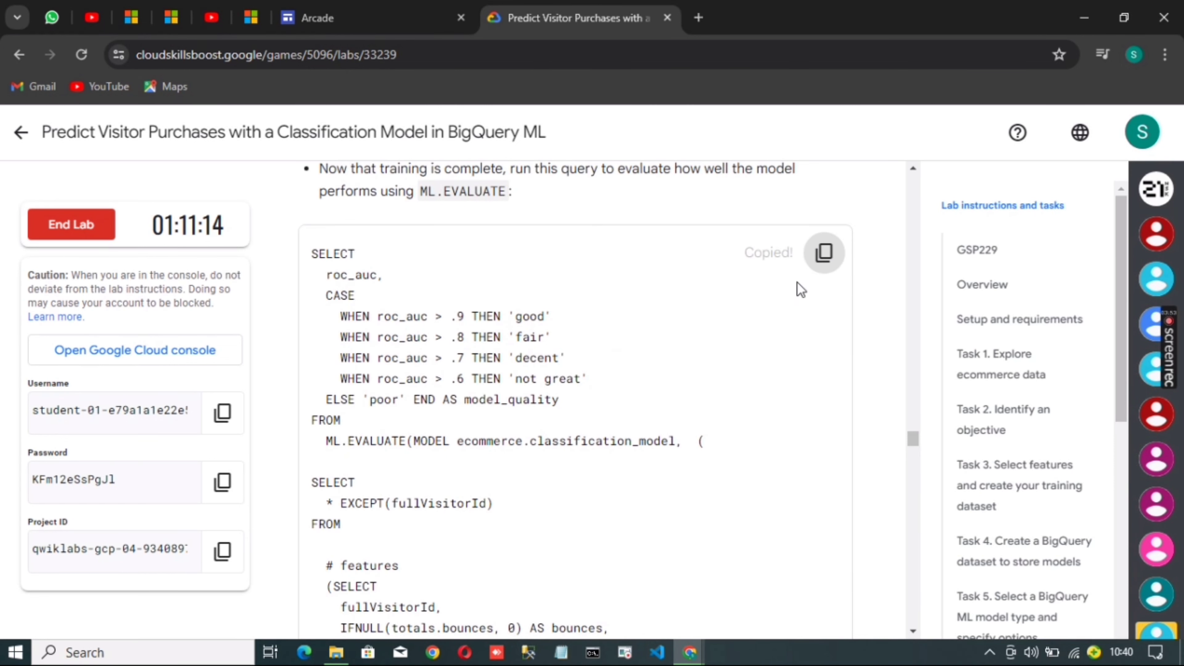
pyautogui.click(709, 574)
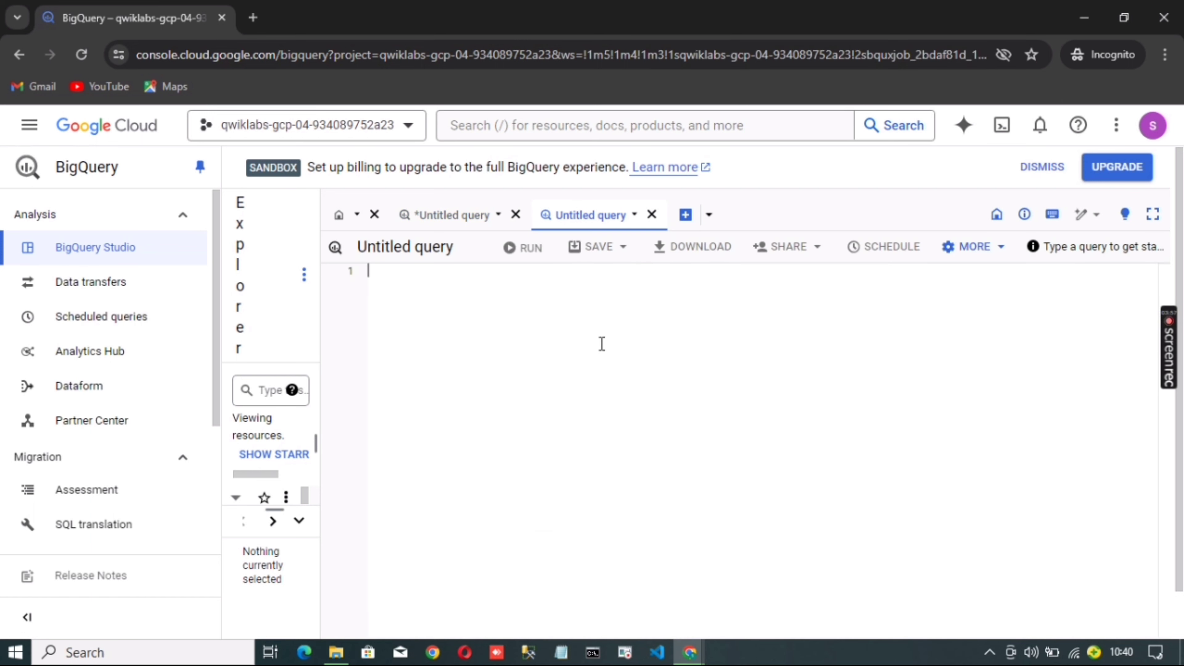
pyautogui.hotkey('ctrl', 'v')
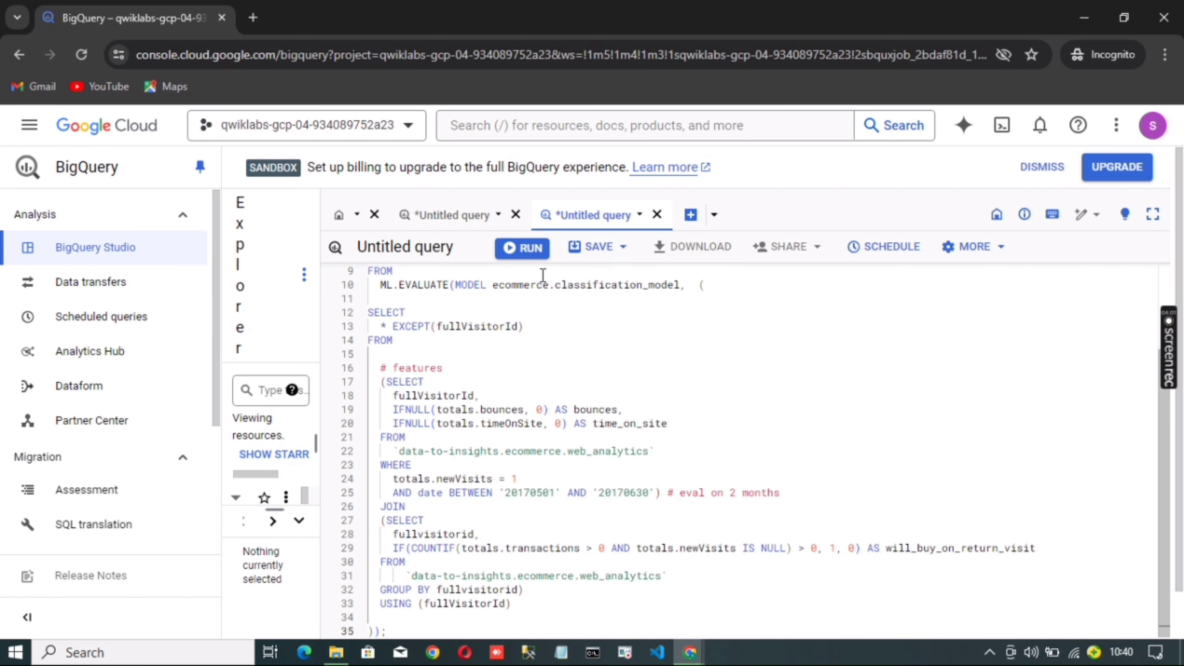
pyautogui.click(525, 249)
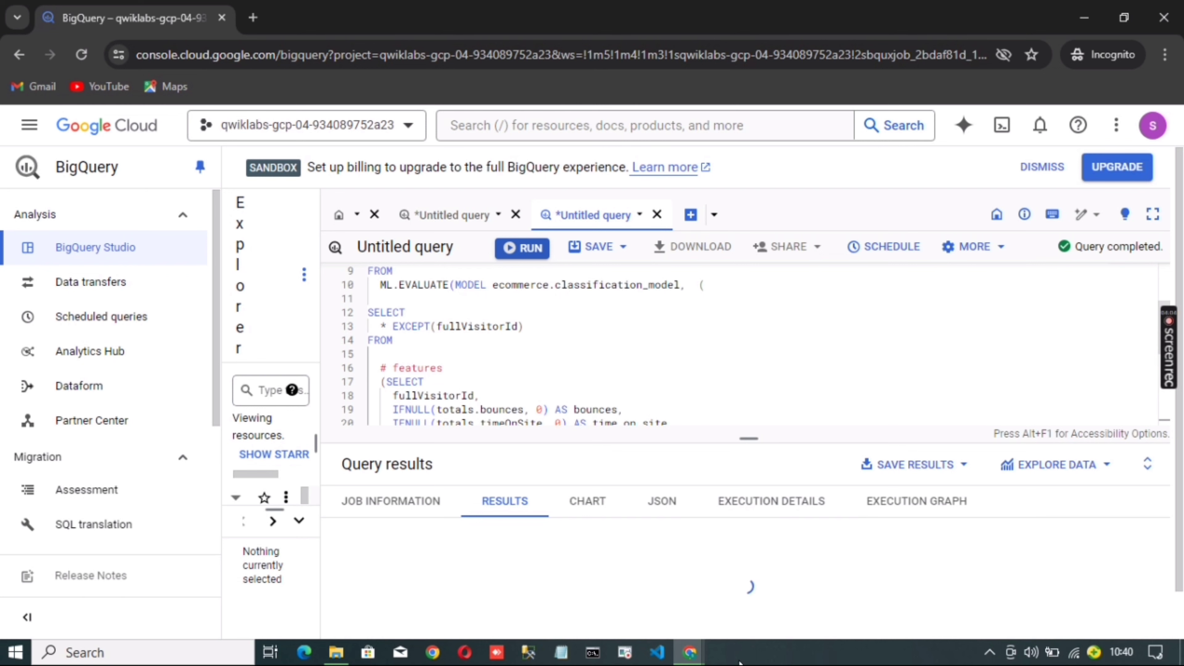
# Return to the lab page and check the progress of the "Evaluate classification model performance" objective
pyautogui.moveTo(689, 655)
pyautogui.click(610, 570)
pyautogui.scroll(-10, 597, 538)
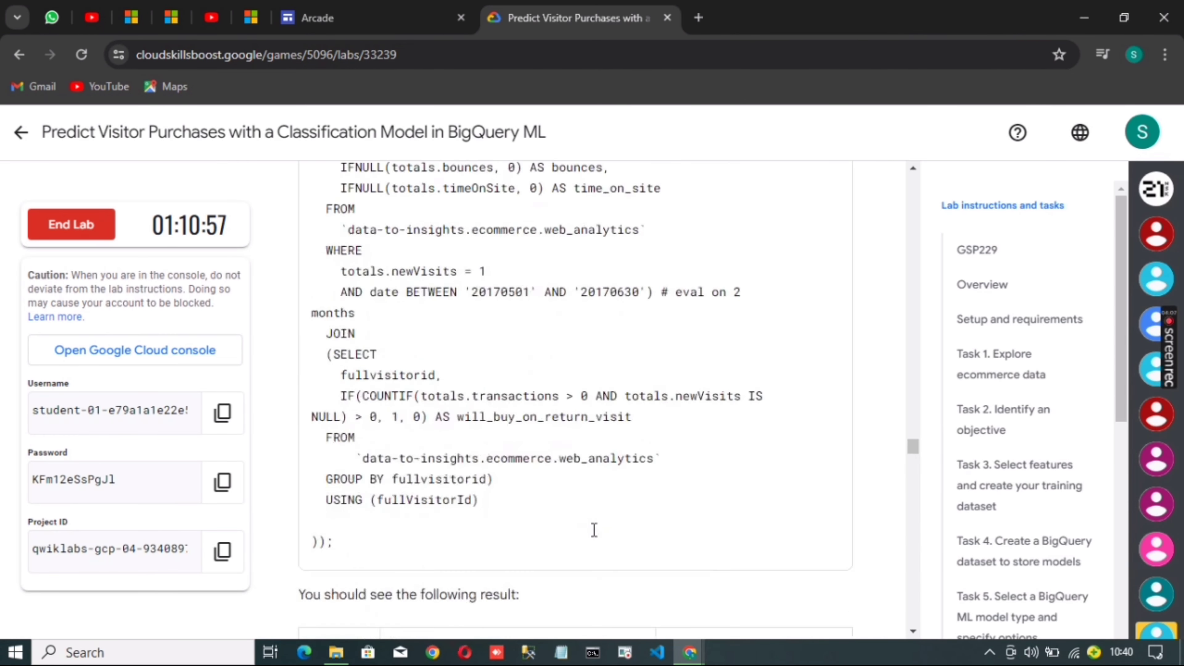
pyautogui.scroll(-2, 592, 537)
pyautogui.click(511, 502)
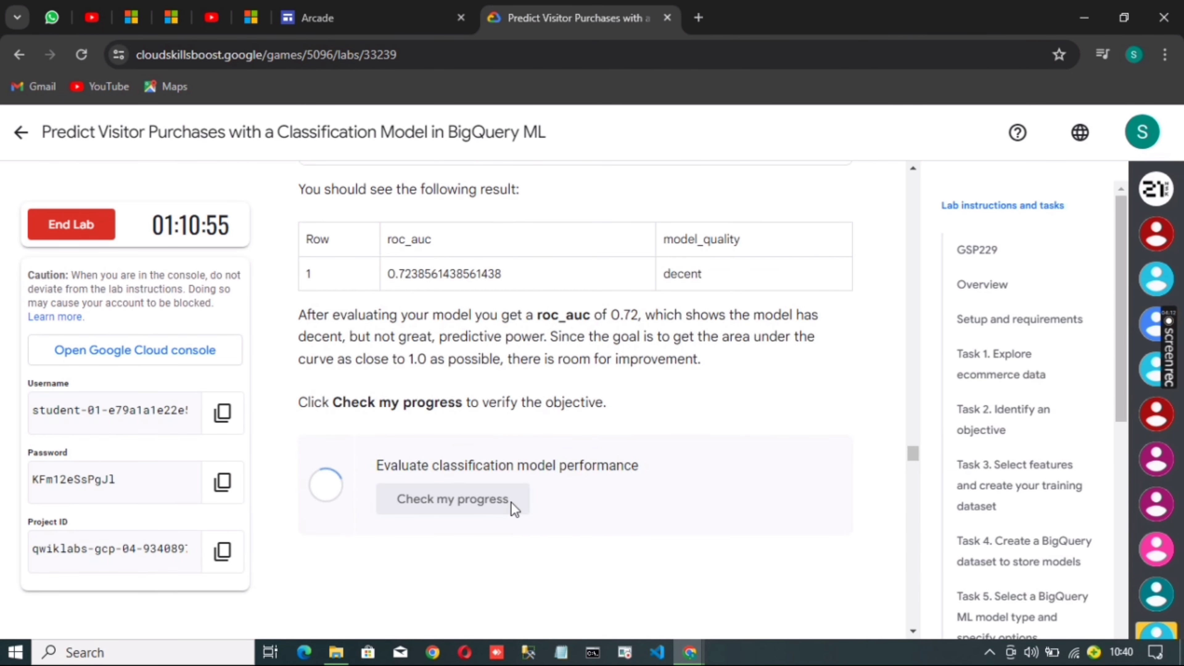
# Copy the Task 7 query that creates ecommerce.classification_model_2 from the lab page and run it in a new BigQuery query
pyautogui.scroll(-1, 697, 479)
pyautogui.scroll(-3, 695, 478)
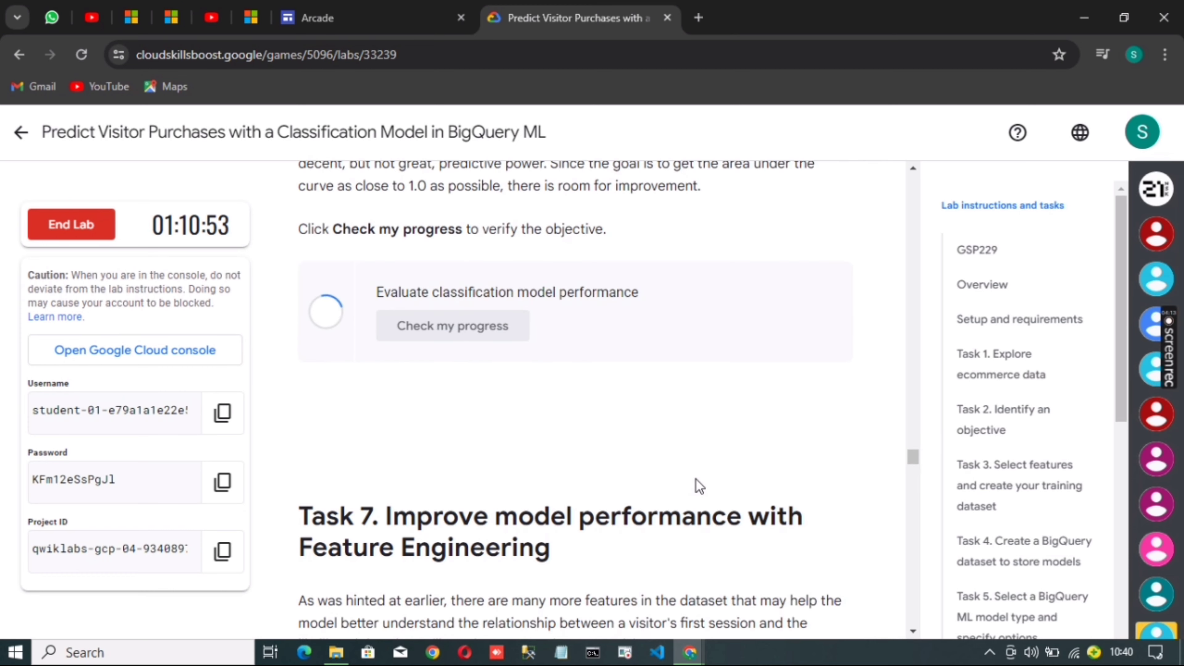
pyautogui.scroll(-11, 734, 477)
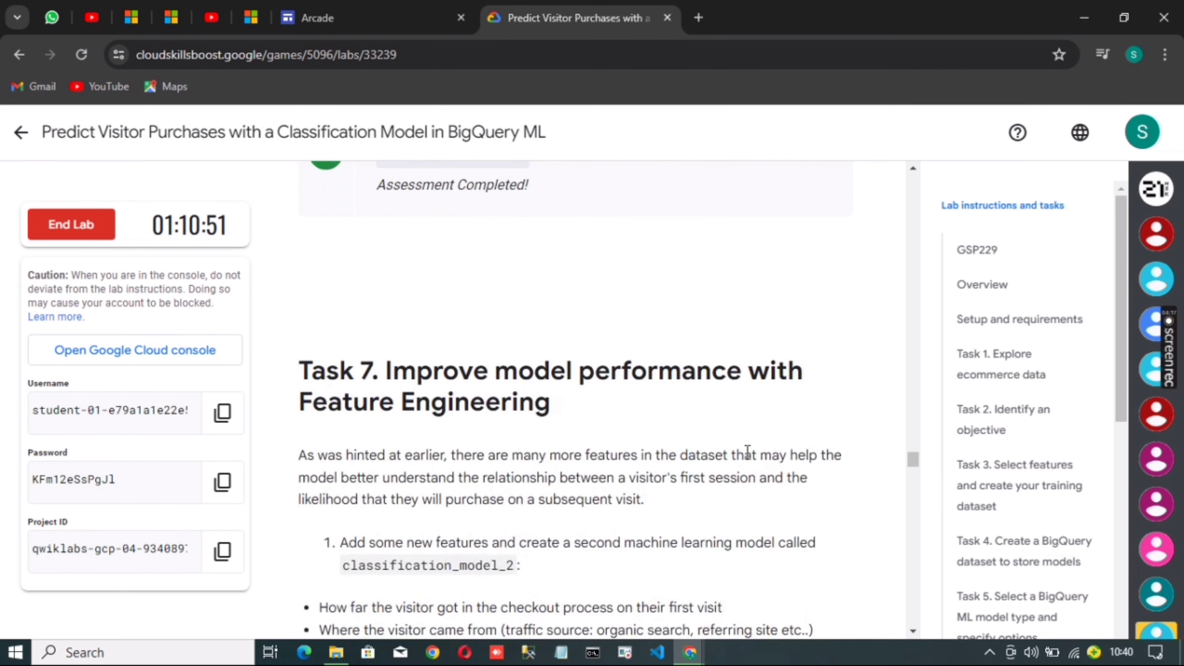
pyautogui.click(823, 345)
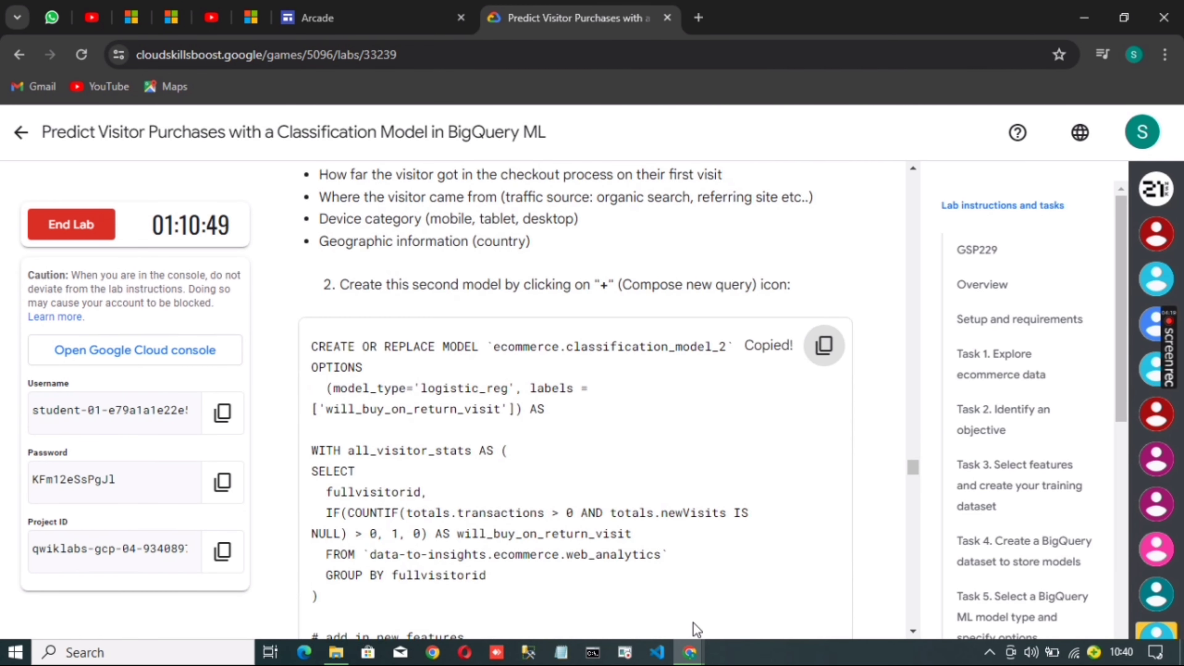
pyautogui.click(690, 651)
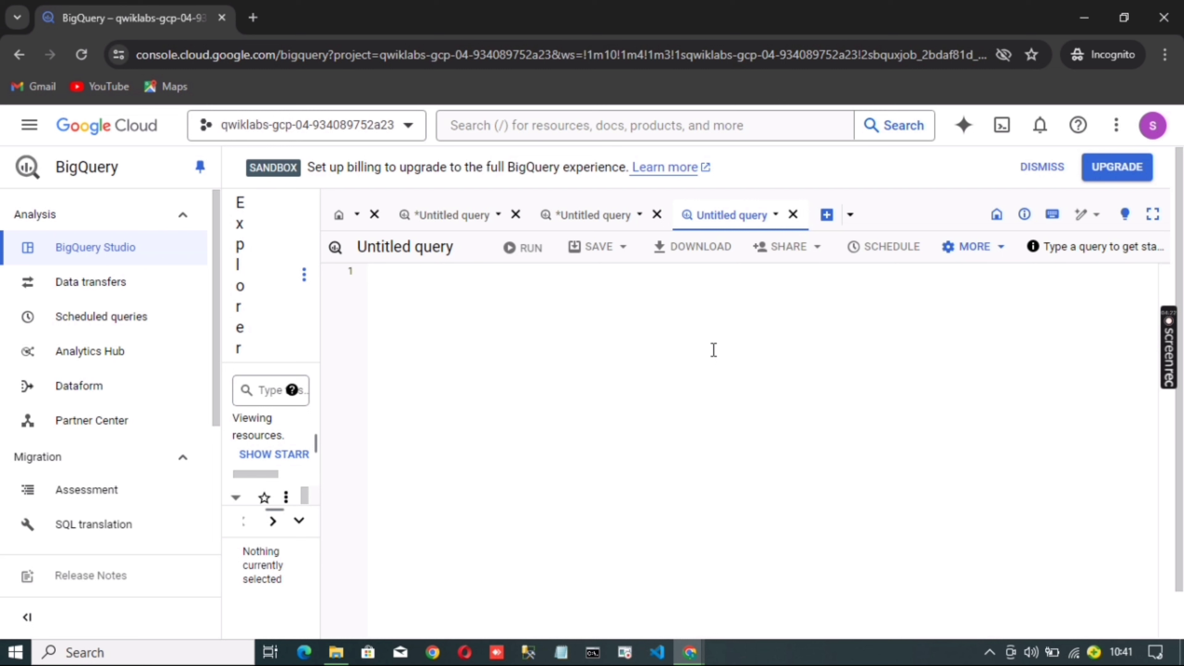
pyautogui.hotkey('ctrl', 'v')
pyautogui.click(527, 247)
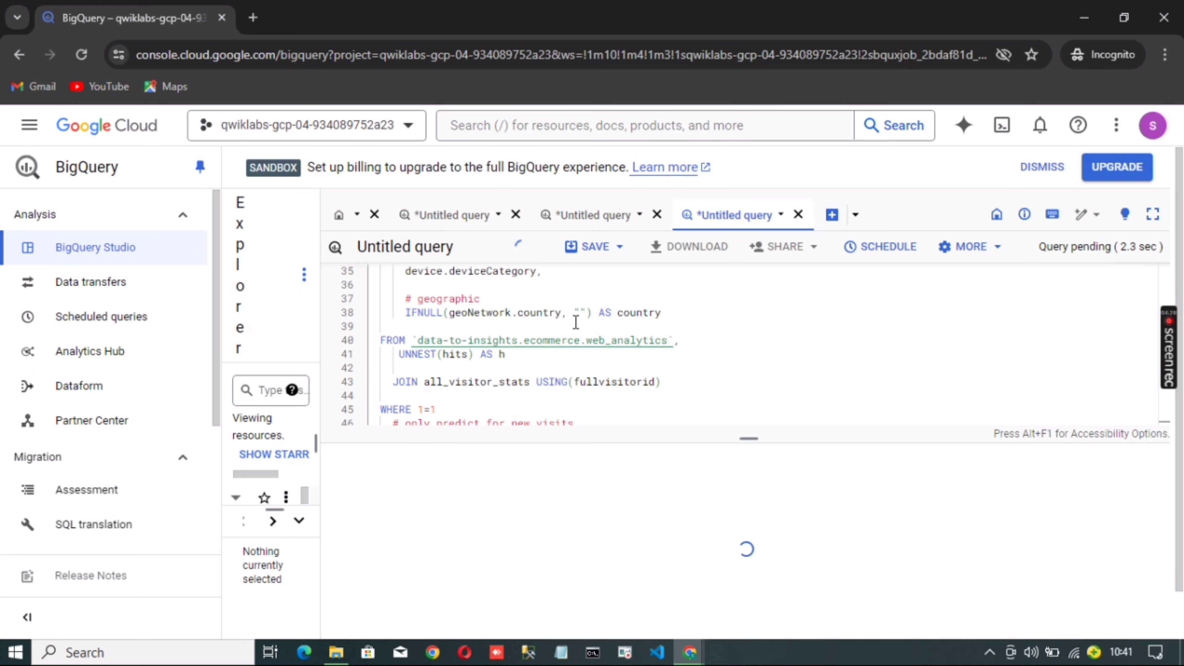
# Return to the lab page and check the progress of the "Improve model performance with Feature Engineering(Create second model)" objective
pyautogui.hotkey('alt', 'Tab')
pyautogui.scroll(-15, 605, 546)
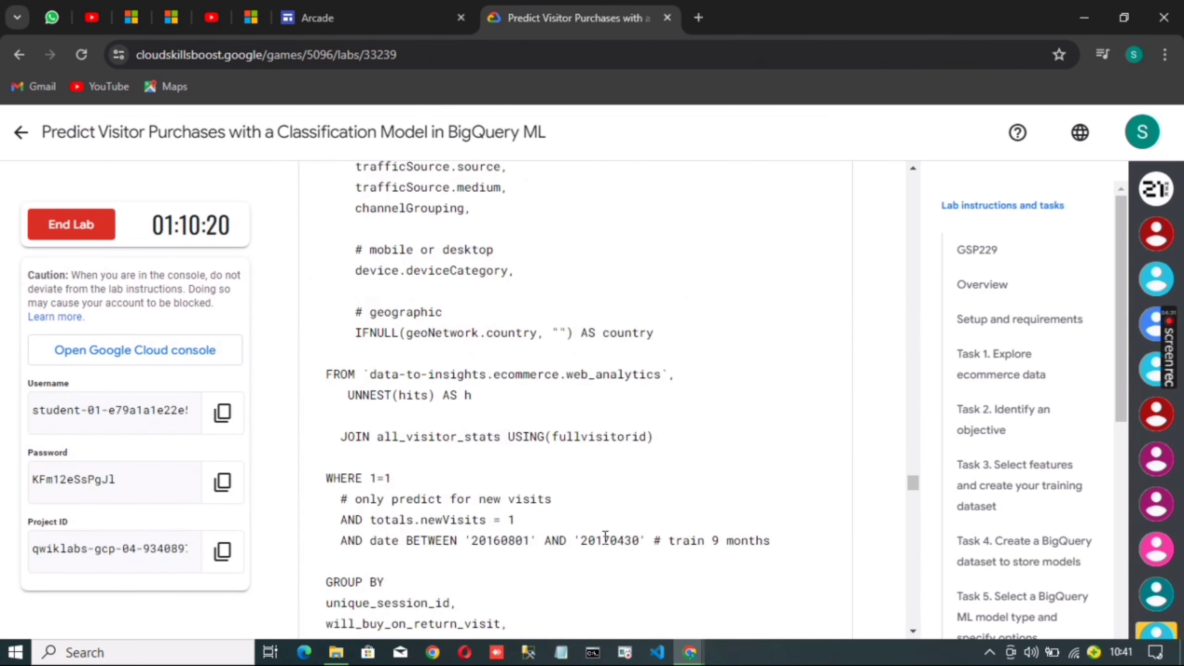
pyautogui.scroll(-10, 606, 542)
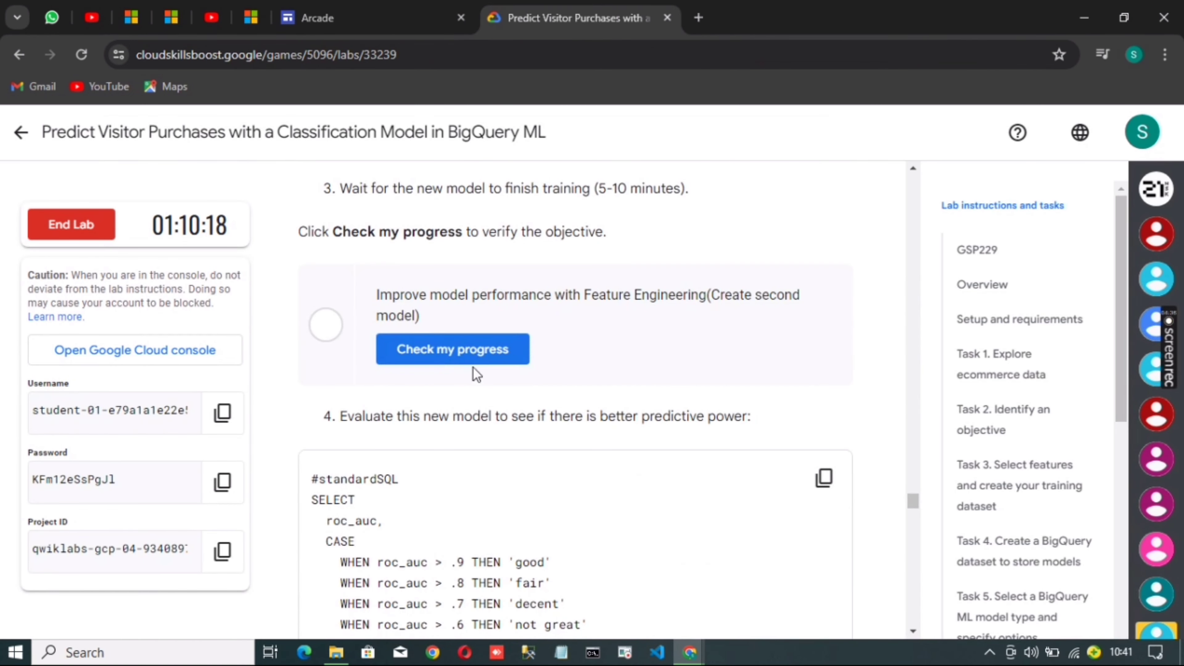
pyautogui.click(472, 347)
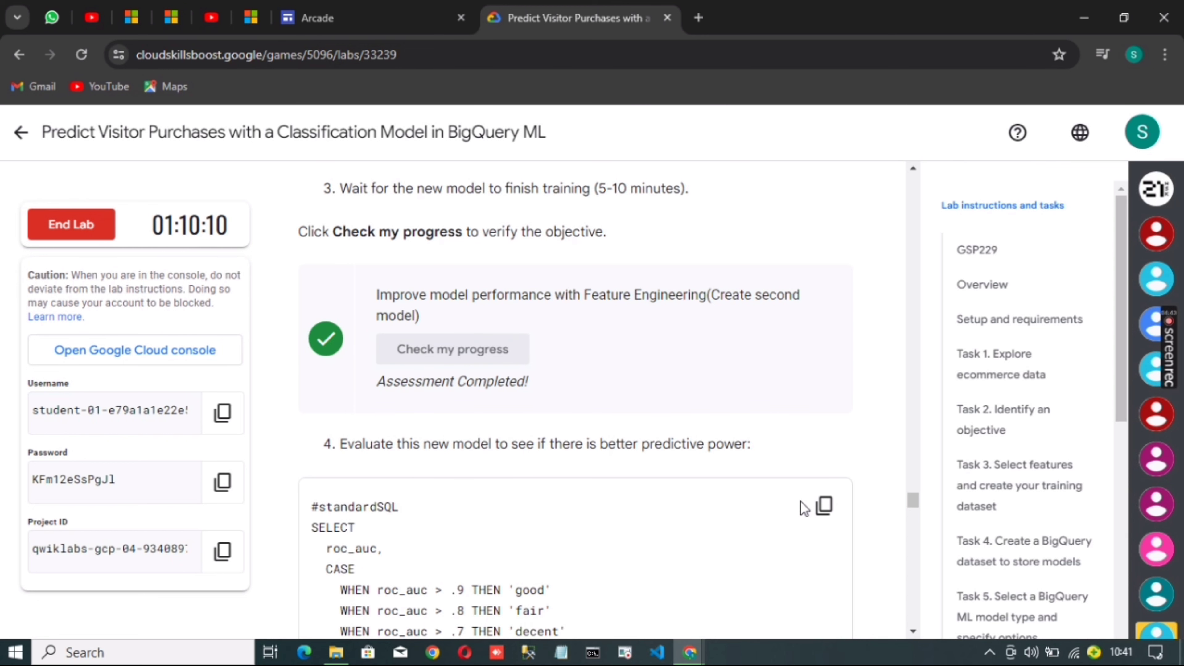
# Copy the lab's ML.EVALUATE query for ecommerce.classification_model_2 and run it in a new BigQuery query
pyautogui.click(824, 505)
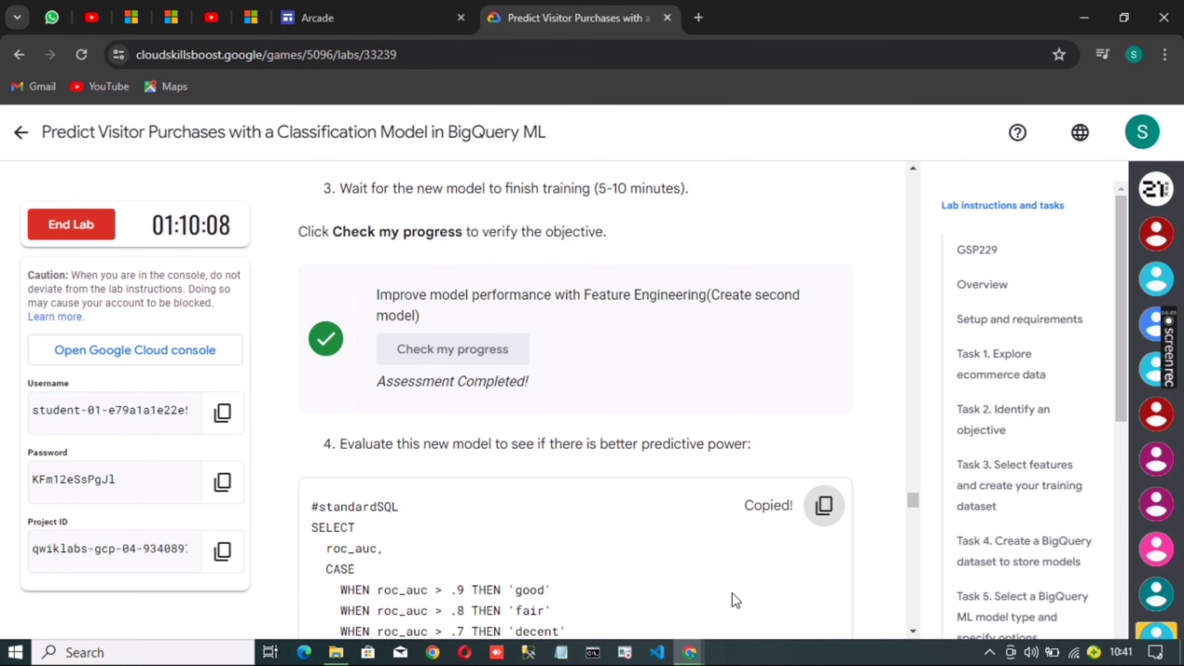
pyautogui.click(689, 654)
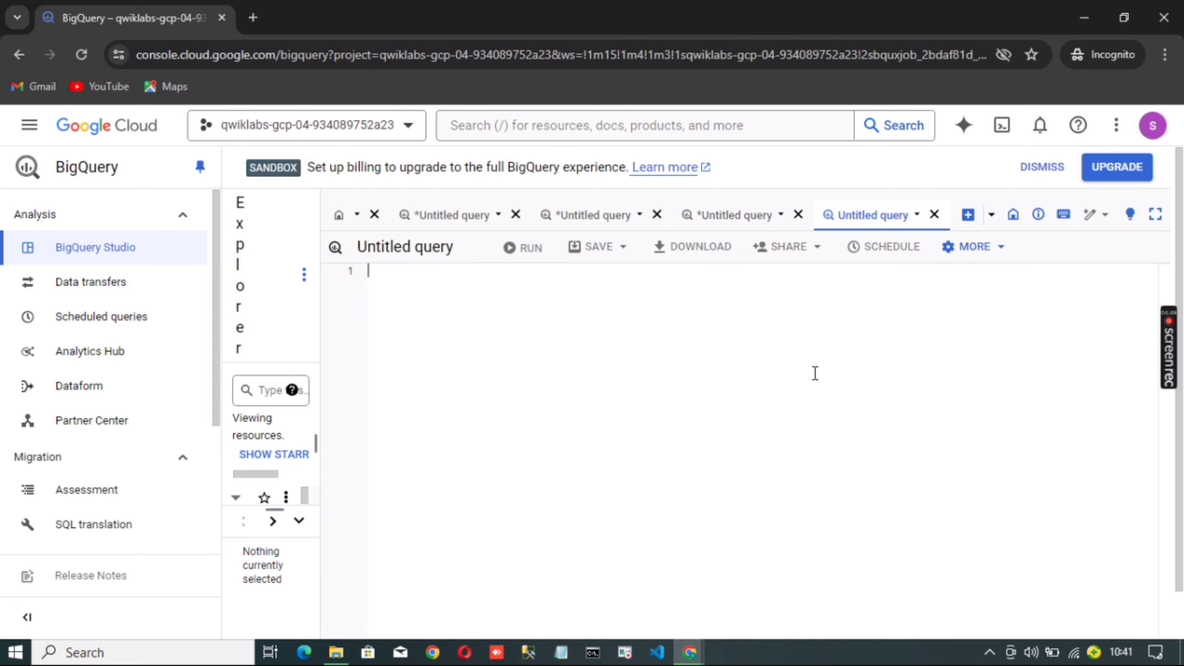
pyautogui.hotkey('ctrl', 'v')
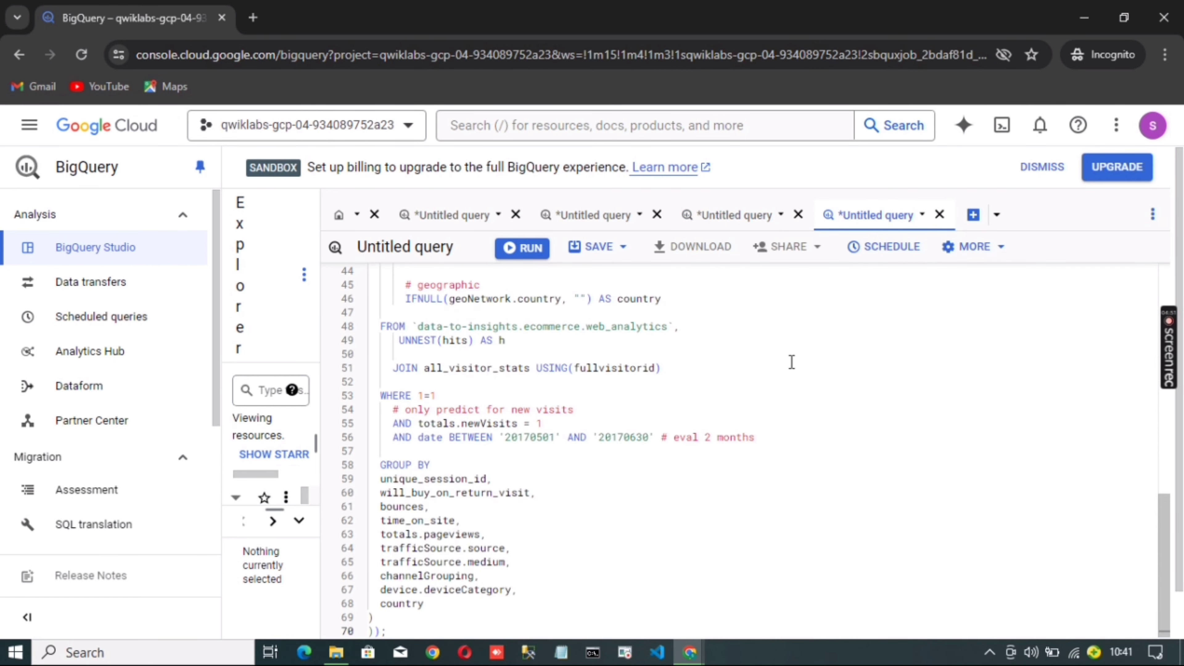
pyautogui.click(525, 248)
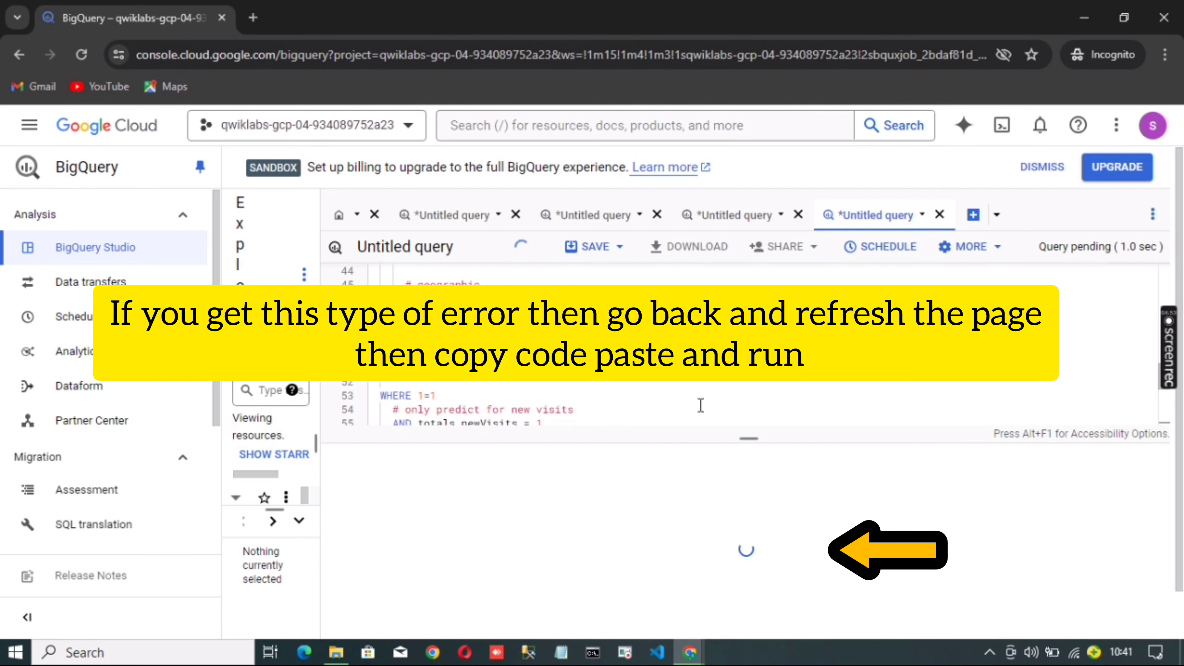
# Check the progress of the lab's "Improve model performance with Feature Engineering(Better predictive power)" objective and view the evaluation query's results in BigQuery
pyautogui.hotkey('alt', 'Tab')
pyautogui.scroll(-10, 694, 464)
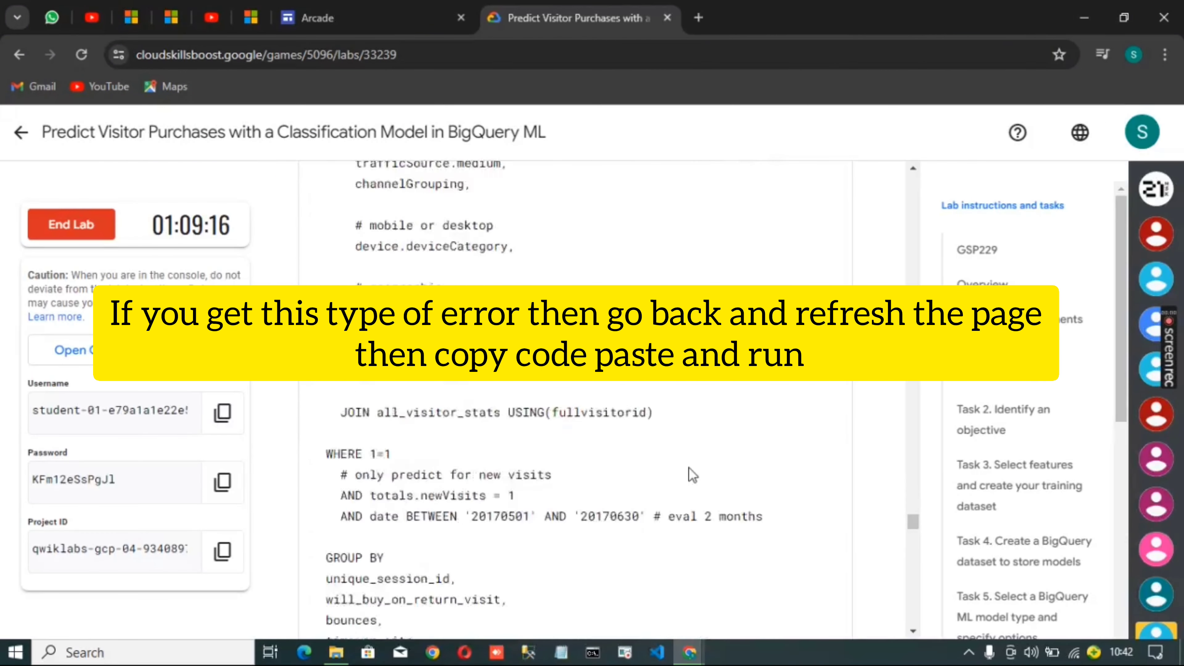
pyautogui.scroll(-15, 693, 473)
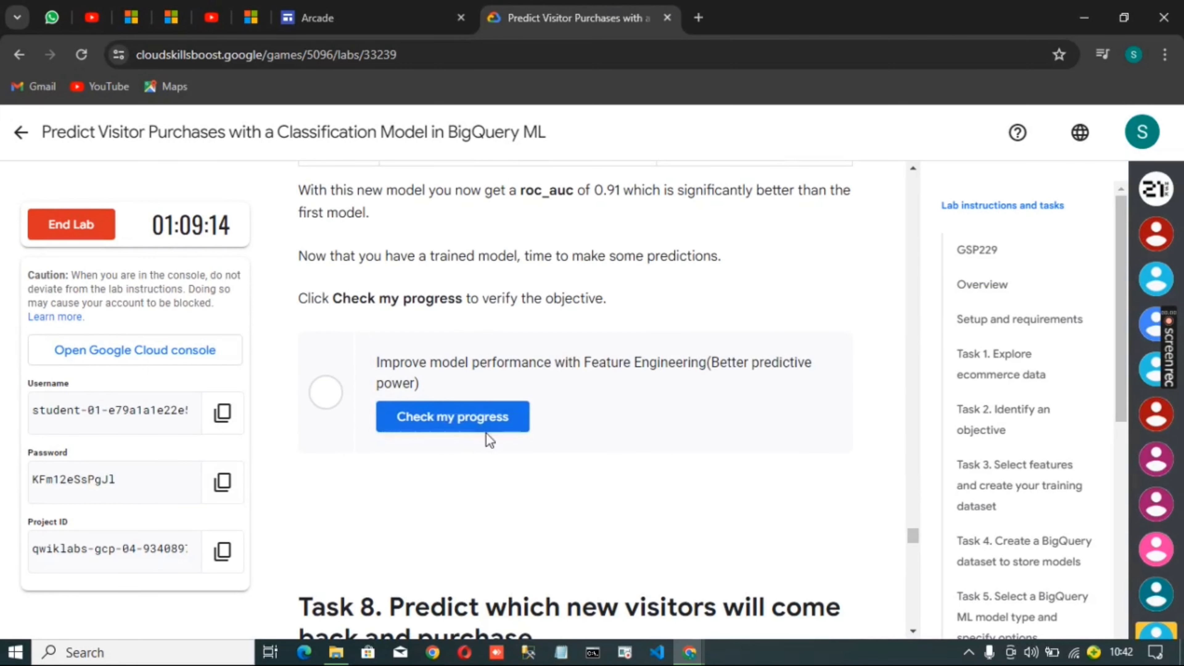
pyautogui.click(487, 422)
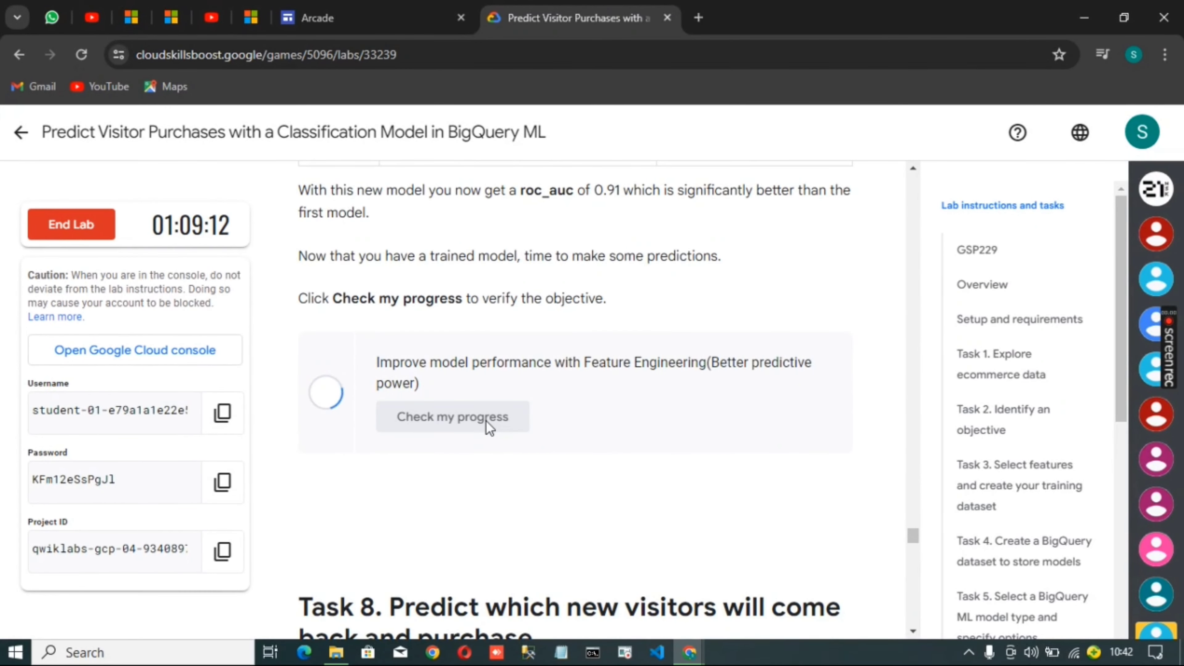
pyautogui.click(487, 423)
pyautogui.click(691, 655)
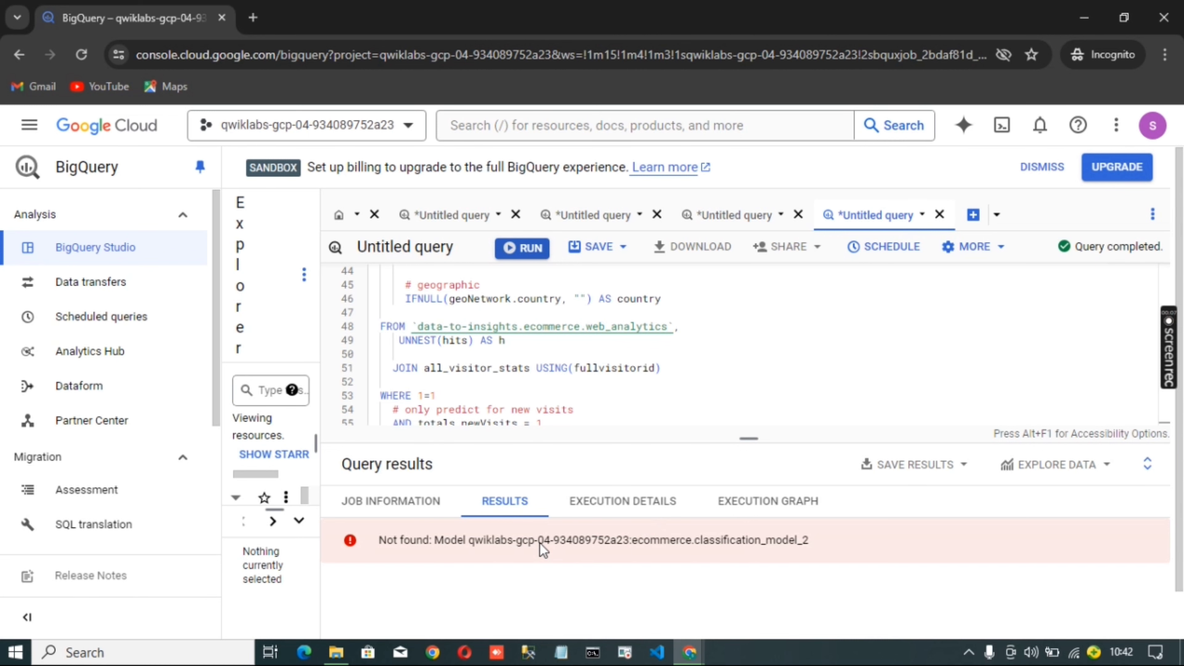
# Reload the lab page, go to Task 7 and copy the ML.EVALUATE query for ecommerce.classification_model_2 again
pyautogui.click(691, 655)
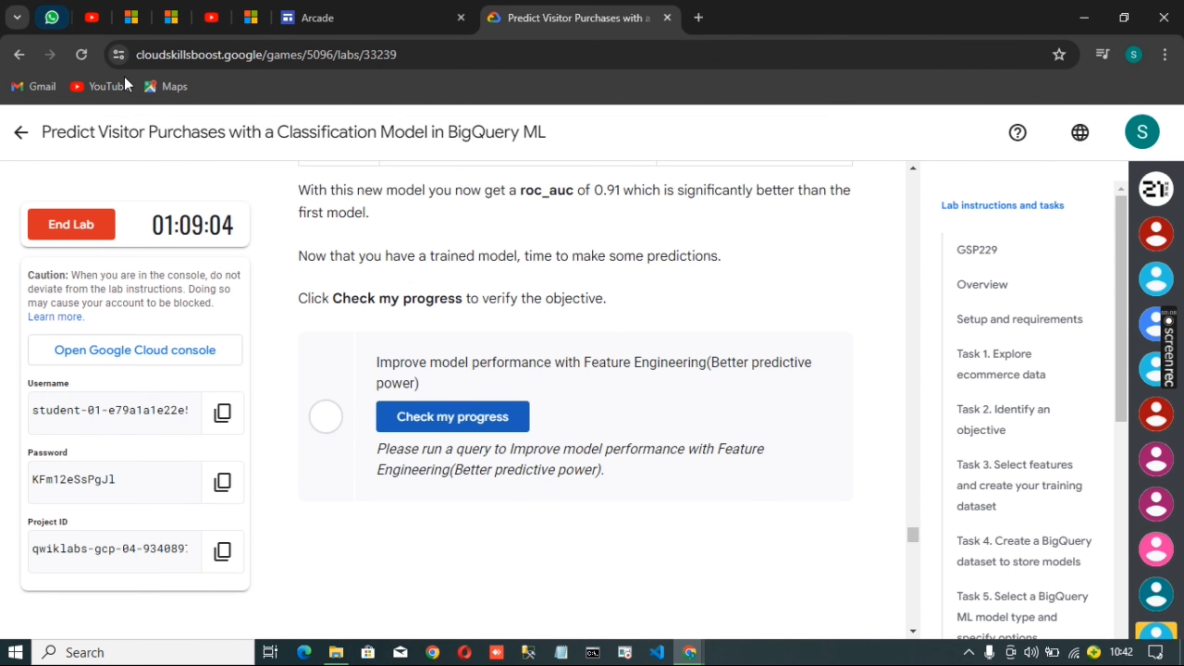
pyautogui.click(81, 54)
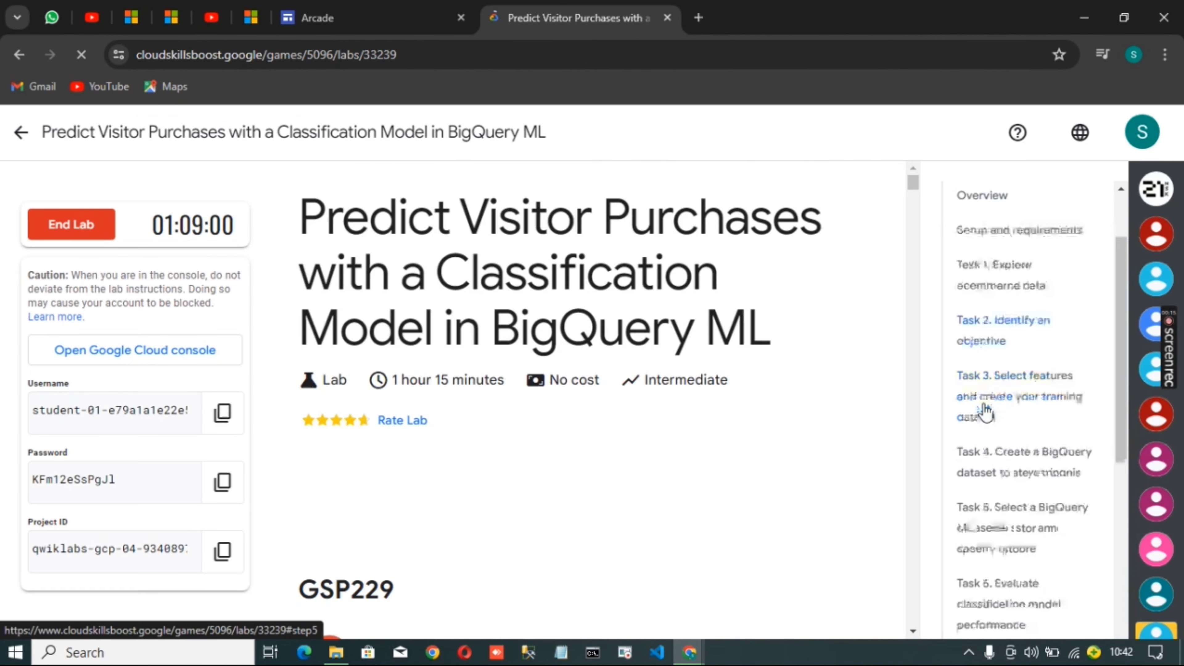
pyautogui.scroll(-5, 983, 410)
pyautogui.click(997, 321)
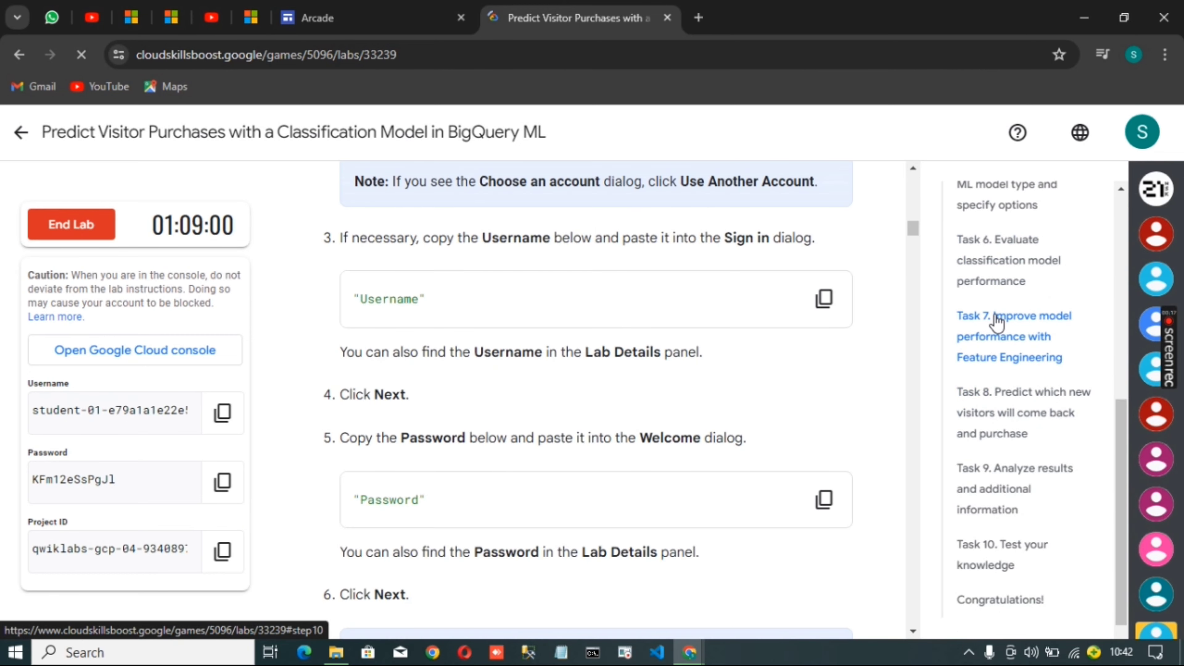
pyautogui.scroll(-5, 715, 340)
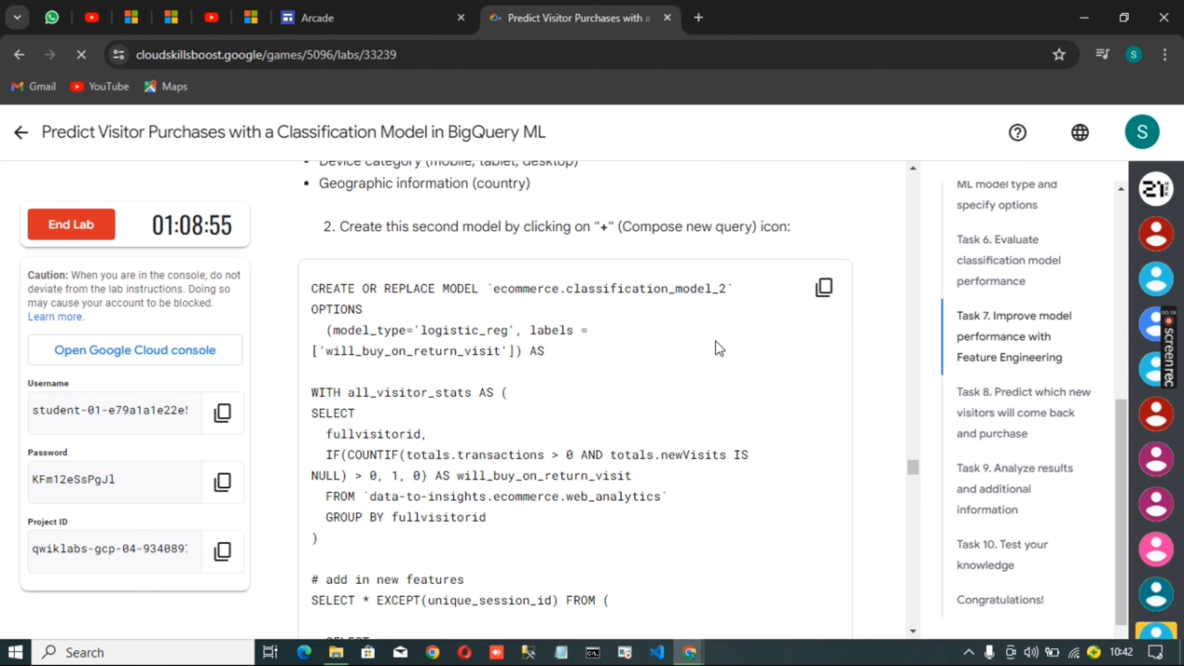
pyautogui.scroll(-10, 715, 340)
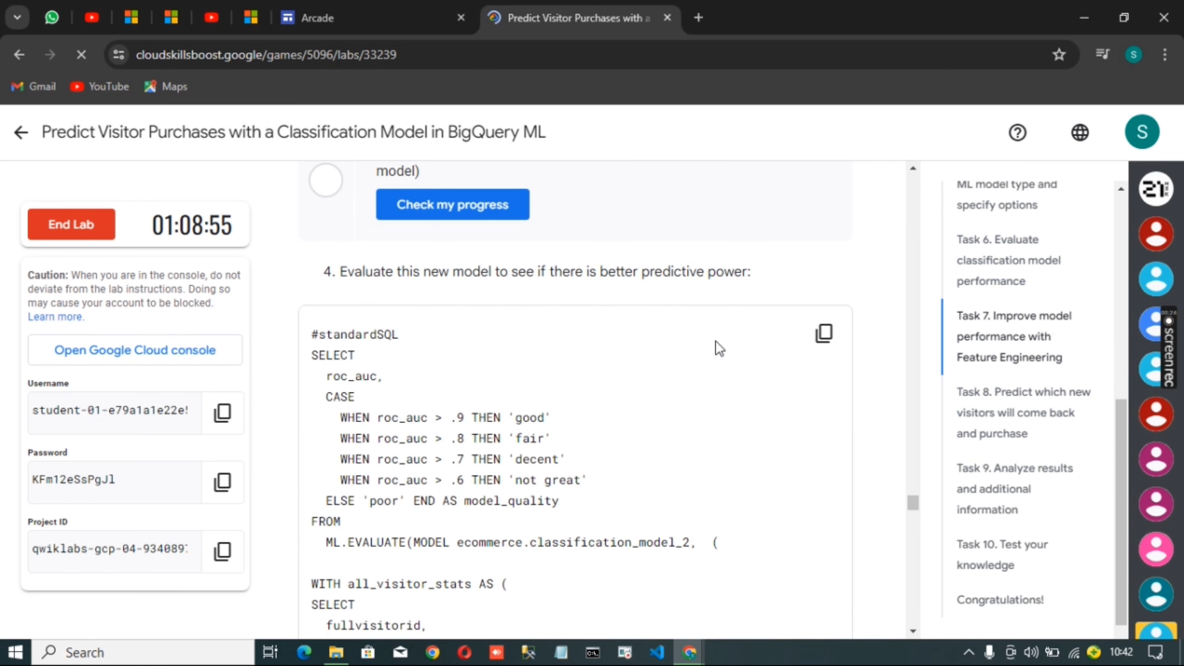
pyautogui.click(822, 339)
# Replace the entire text of the current BigQuery query with the copied evaluation query and run it
pyautogui.moveTo(689, 652)
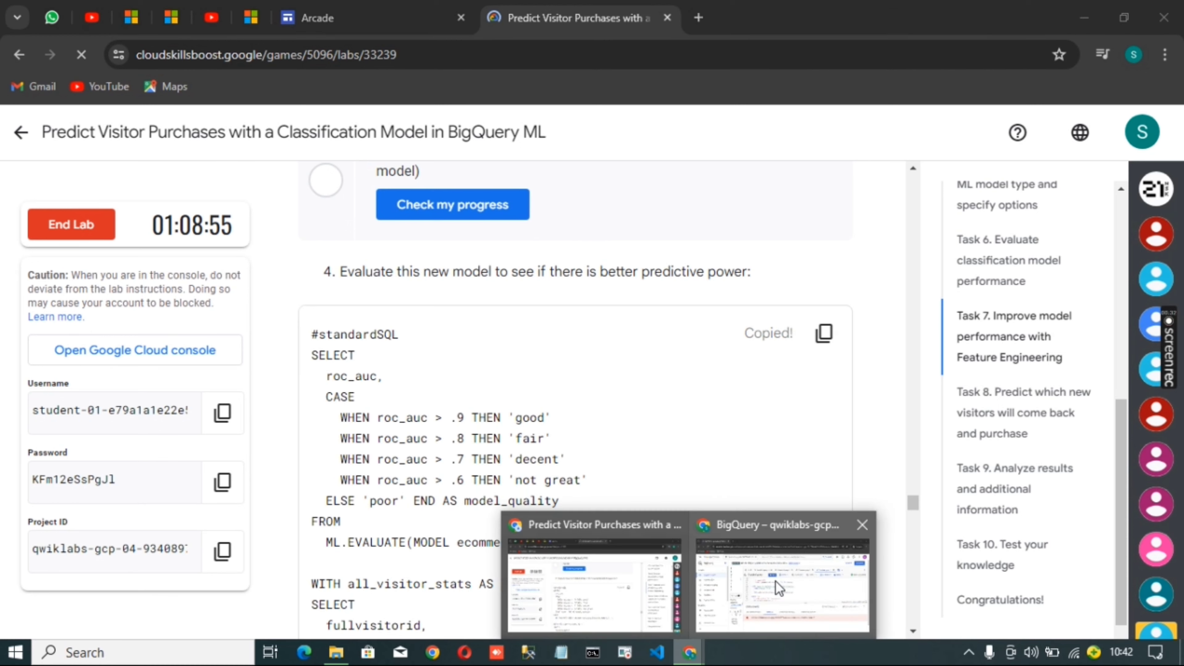
pyautogui.click(776, 582)
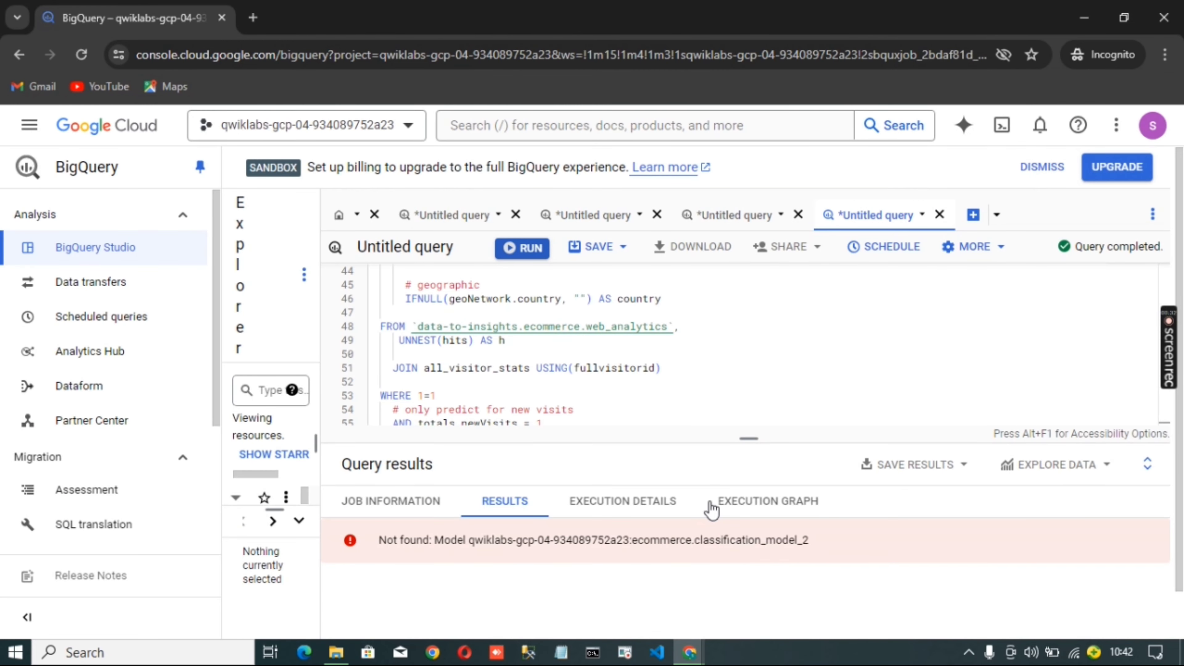
pyautogui.click(680, 359)
pyautogui.hotkey('ctrl', 'a')
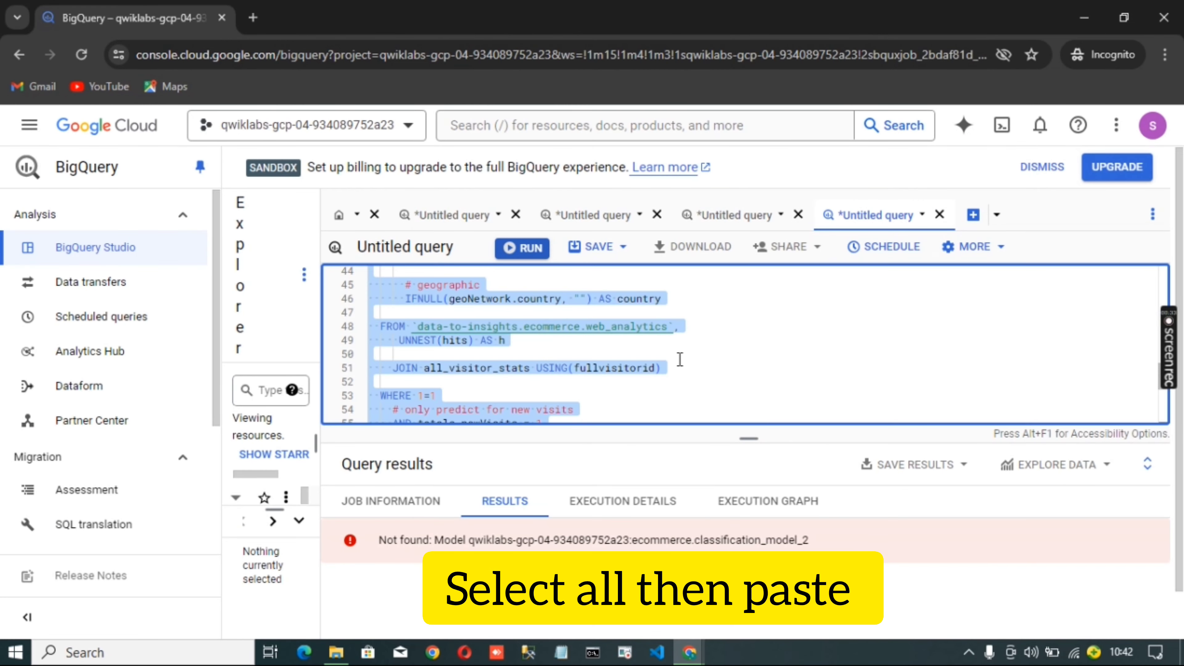
pyautogui.hotkey('ctrl', 'v')
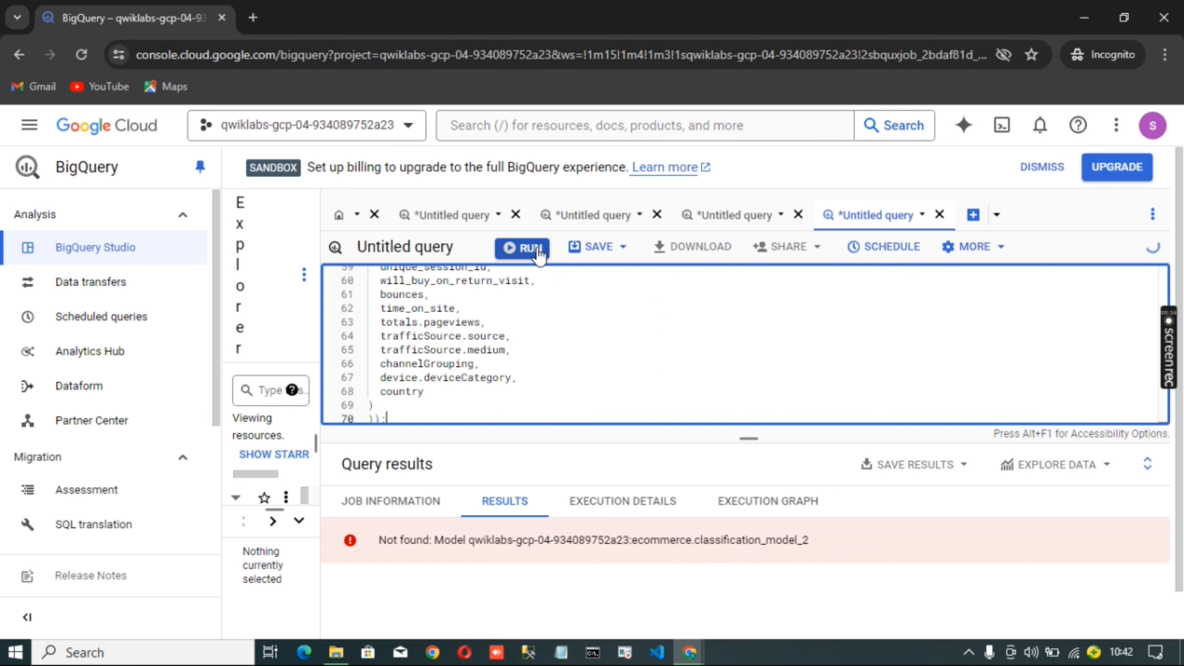
pyautogui.click(539, 253)
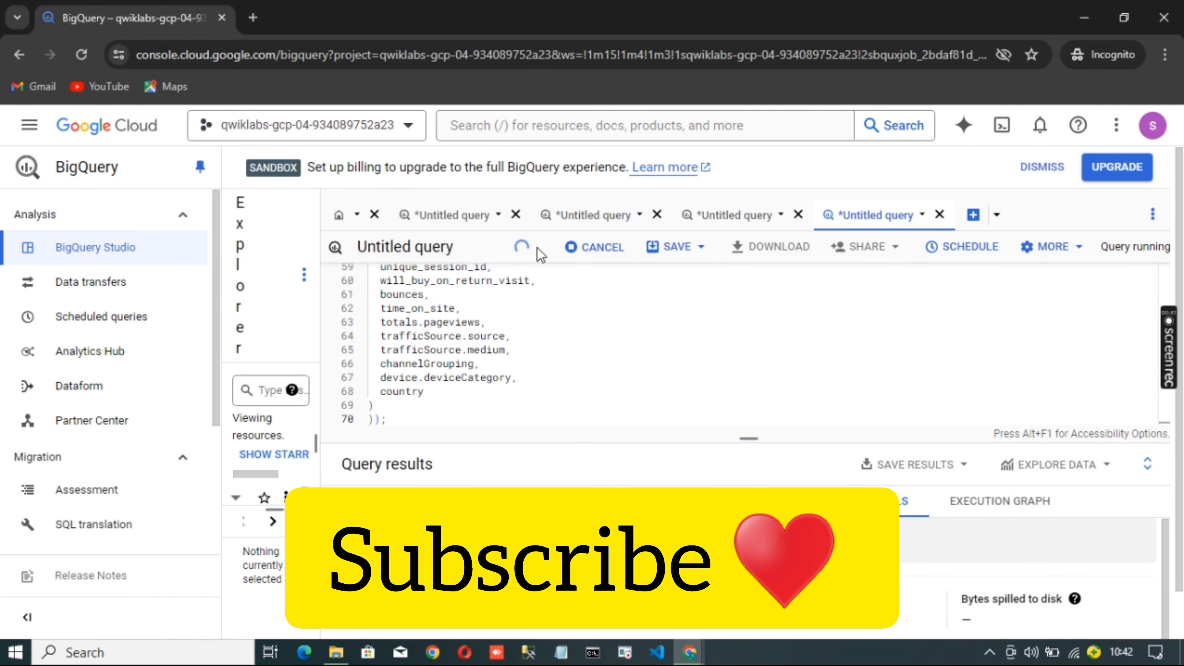
# Return to the lab page and recheck the progress of the "Improve model performance with Feature Engineering(Better predictive power)" objective
pyautogui.click(689, 653)
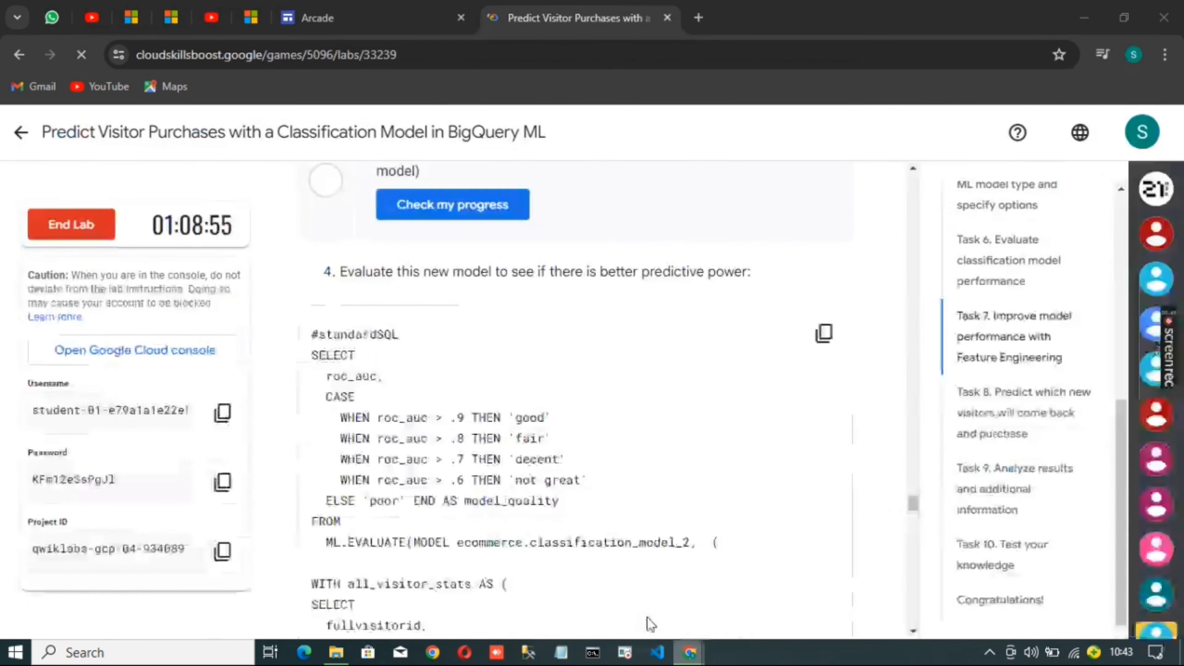
pyautogui.scroll(-8, 469, 369)
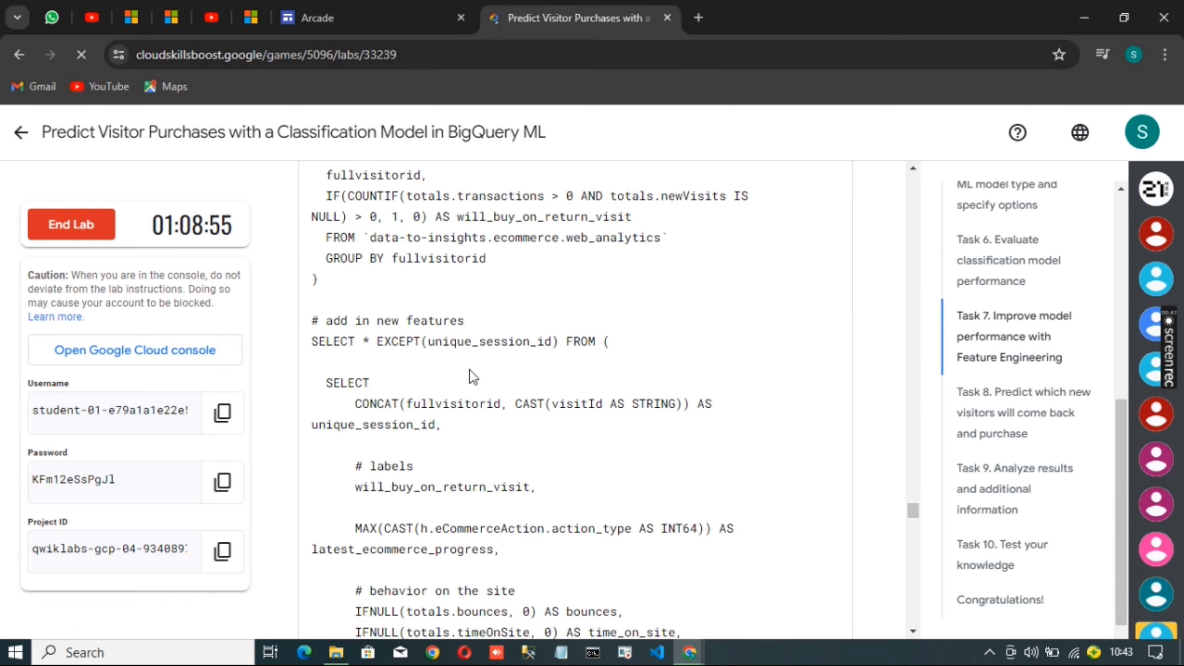
pyautogui.scroll(-15, 470, 370)
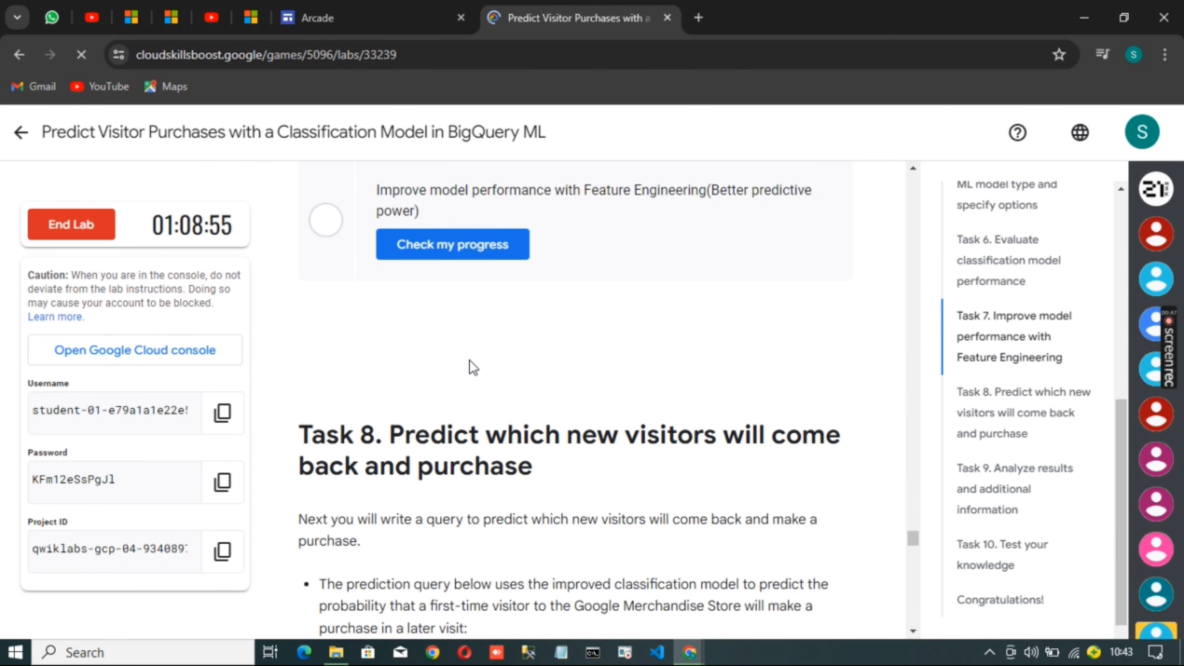
pyautogui.click(470, 245)
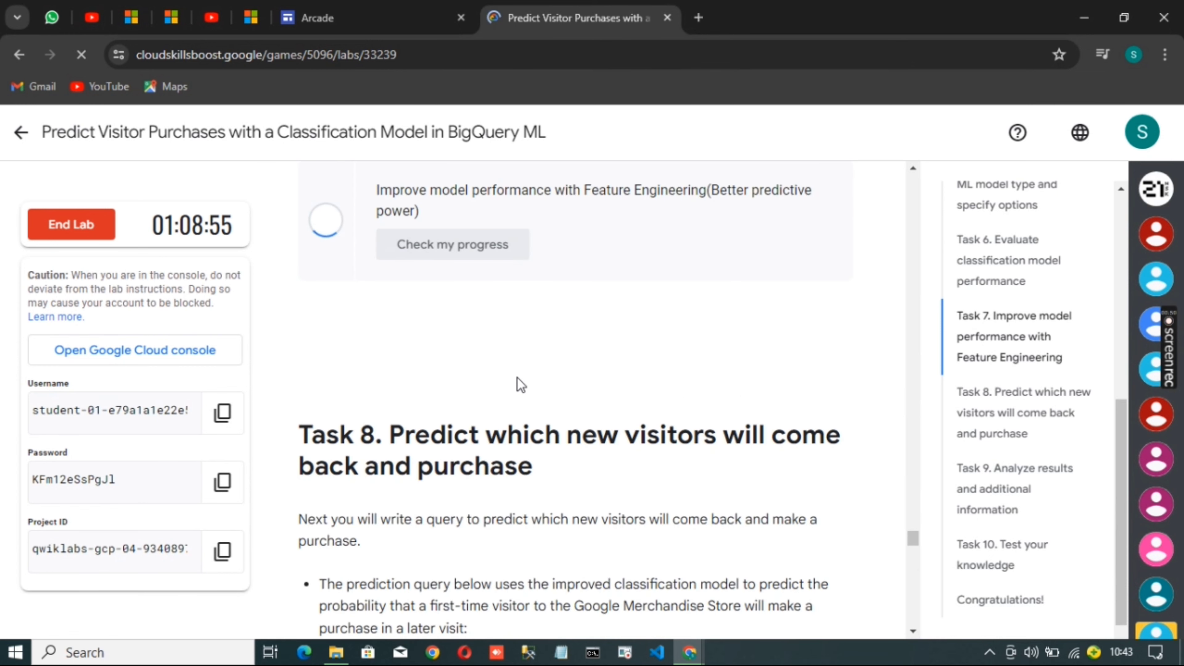
# Copy the Task 8 ml.PREDICT query for ecommerce.classification_model_2 from the lab page and run it in a new BigQuery query
pyautogui.scroll(-5, 520, 385)
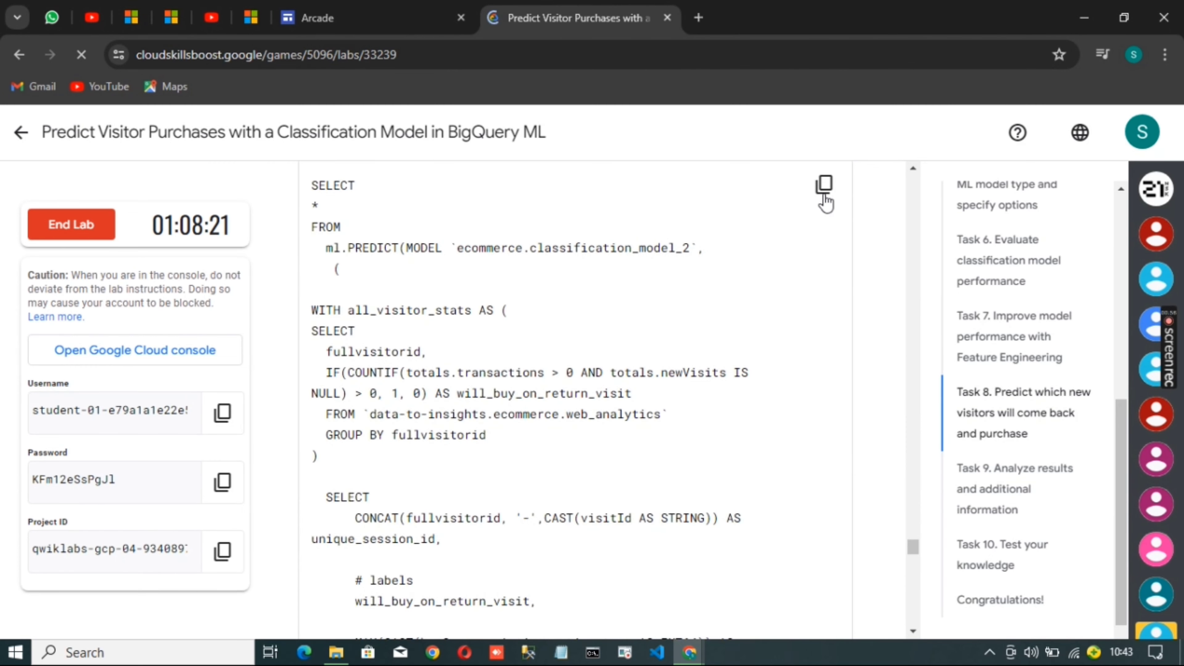
pyautogui.click(824, 184)
pyautogui.moveTo(677, 663)
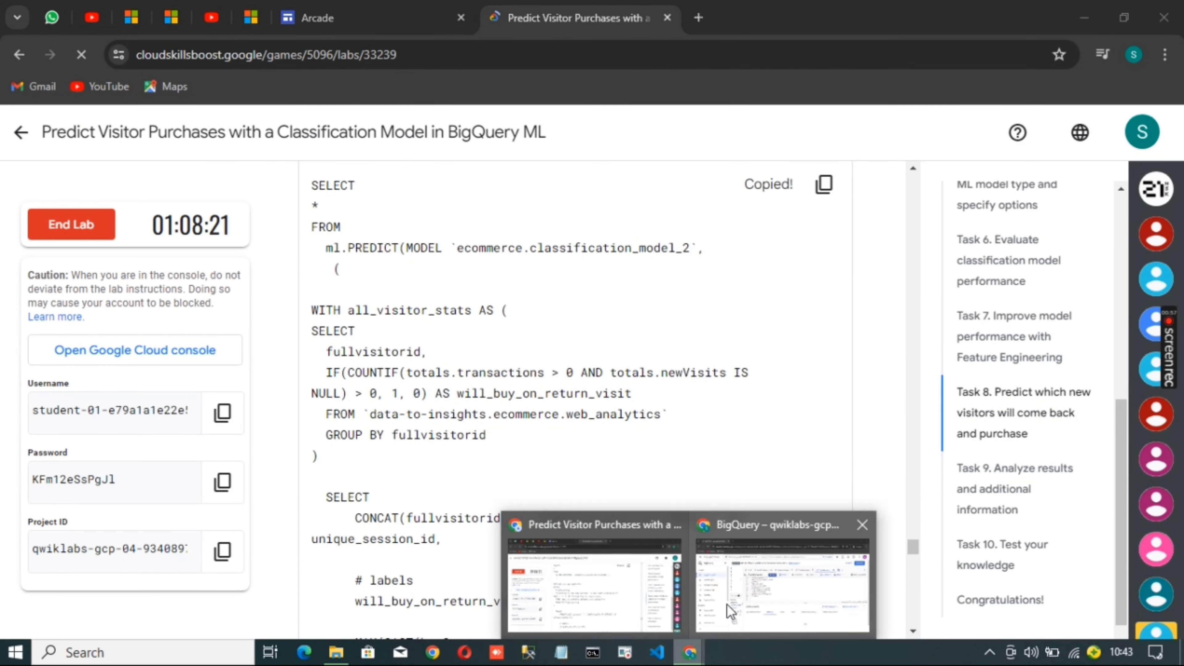
pyautogui.click(792, 569)
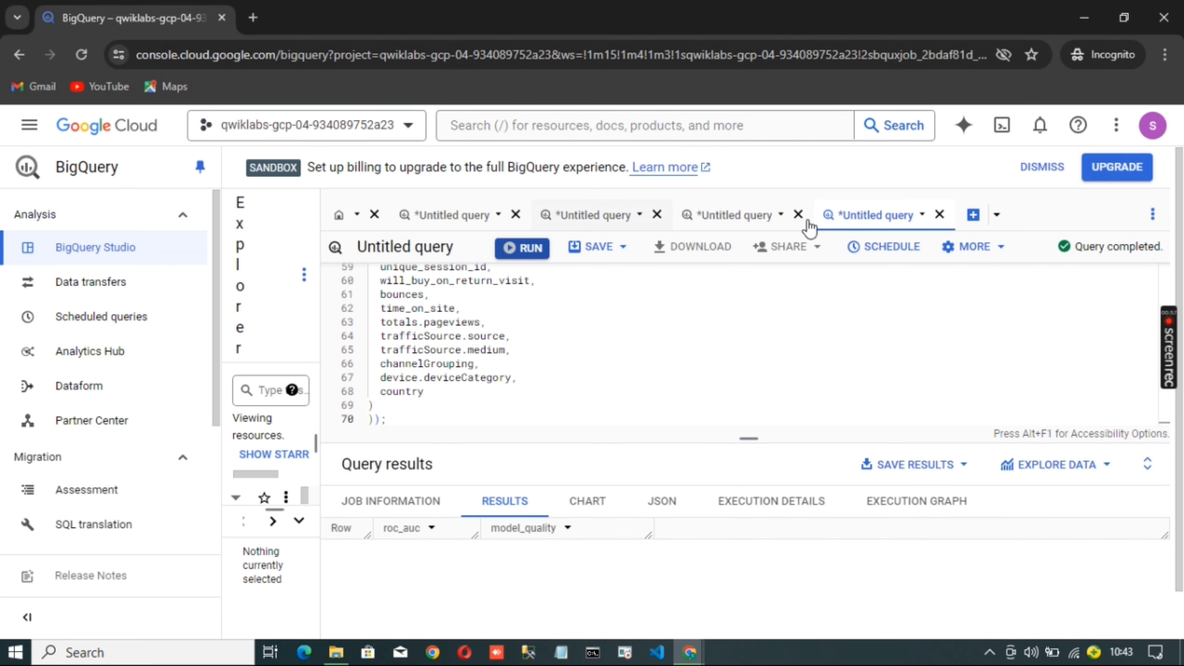
pyautogui.click(974, 216)
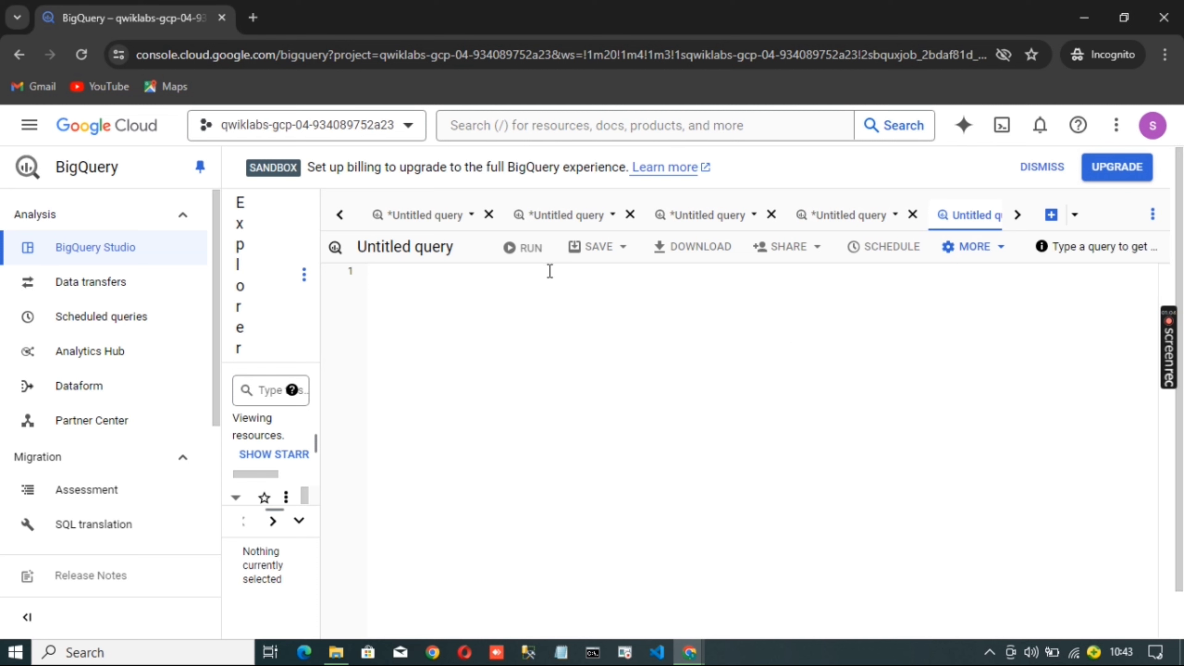
pyautogui.hotkey('ctrl', 'v')
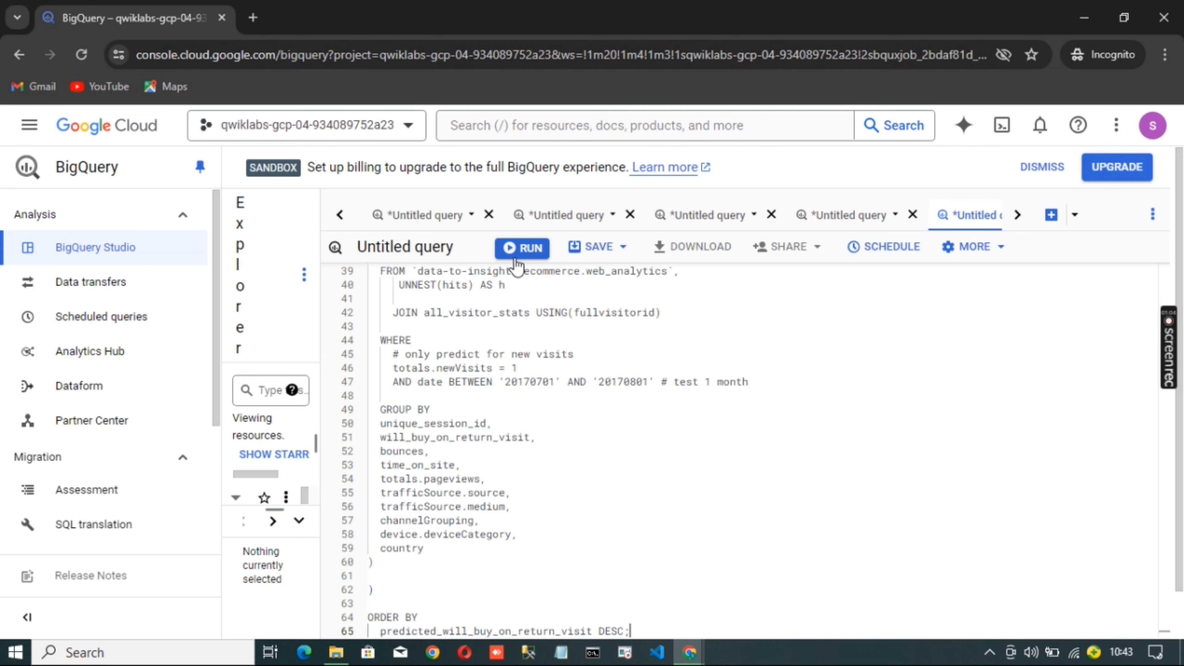
pyautogui.click(517, 252)
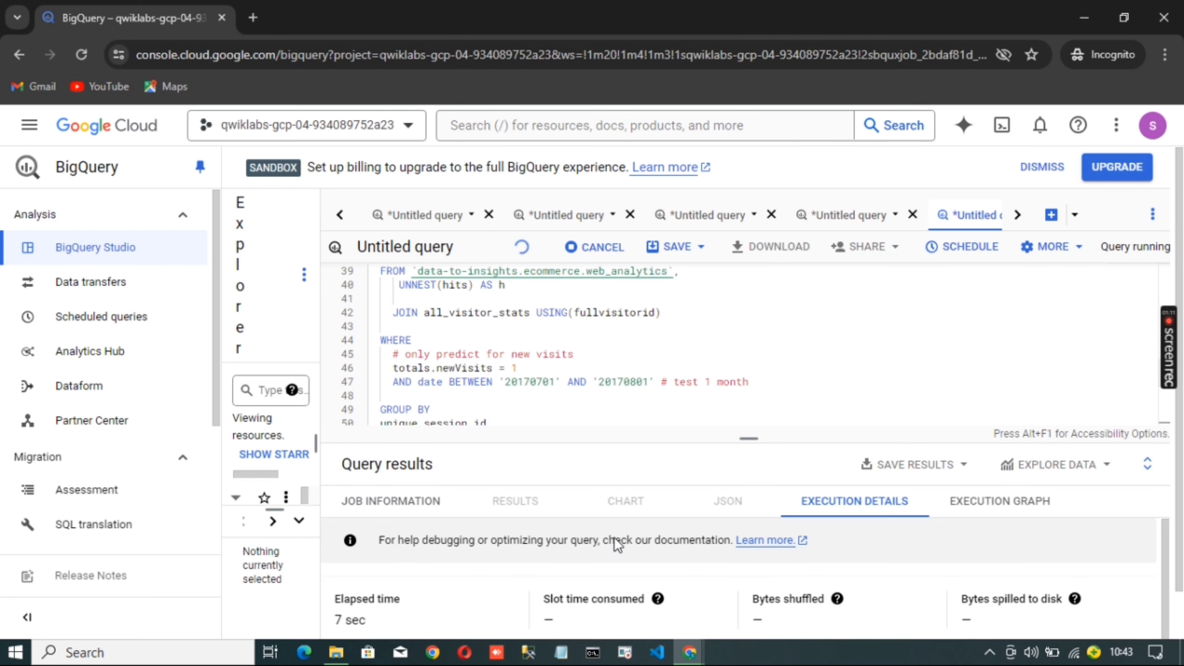
# Return to the lab page and check the progress of the "Predict which new visitors will come back and purchase" objective
pyautogui.hotkey('alt', 'Tab')
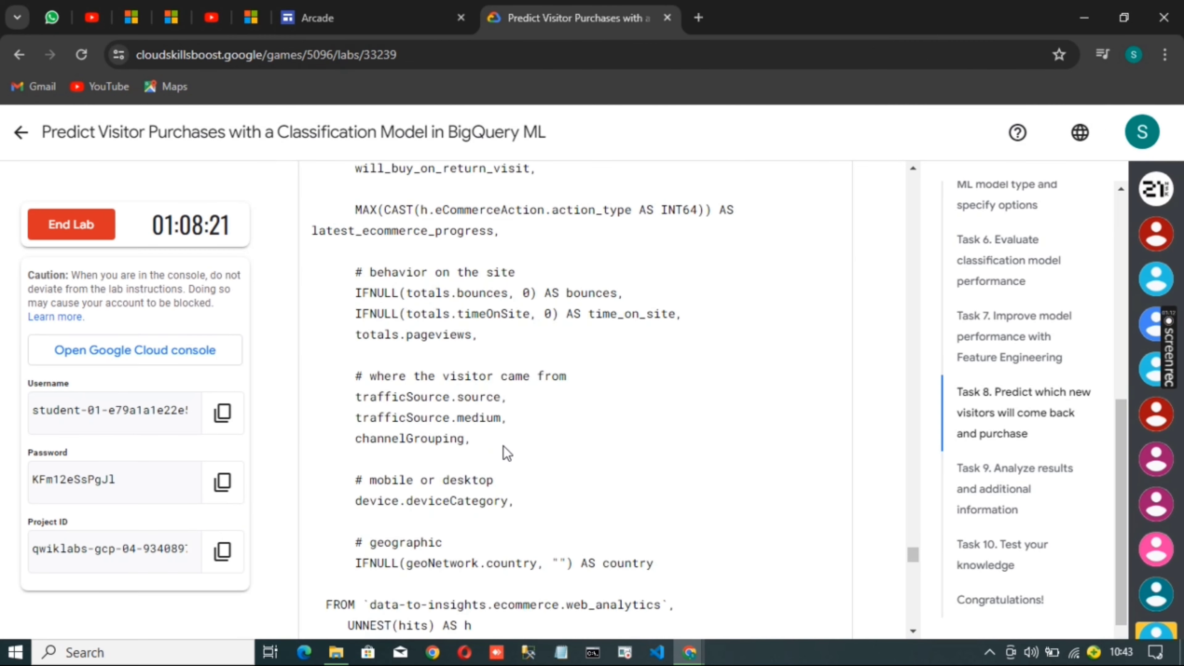
pyautogui.scroll(-15, 504, 445)
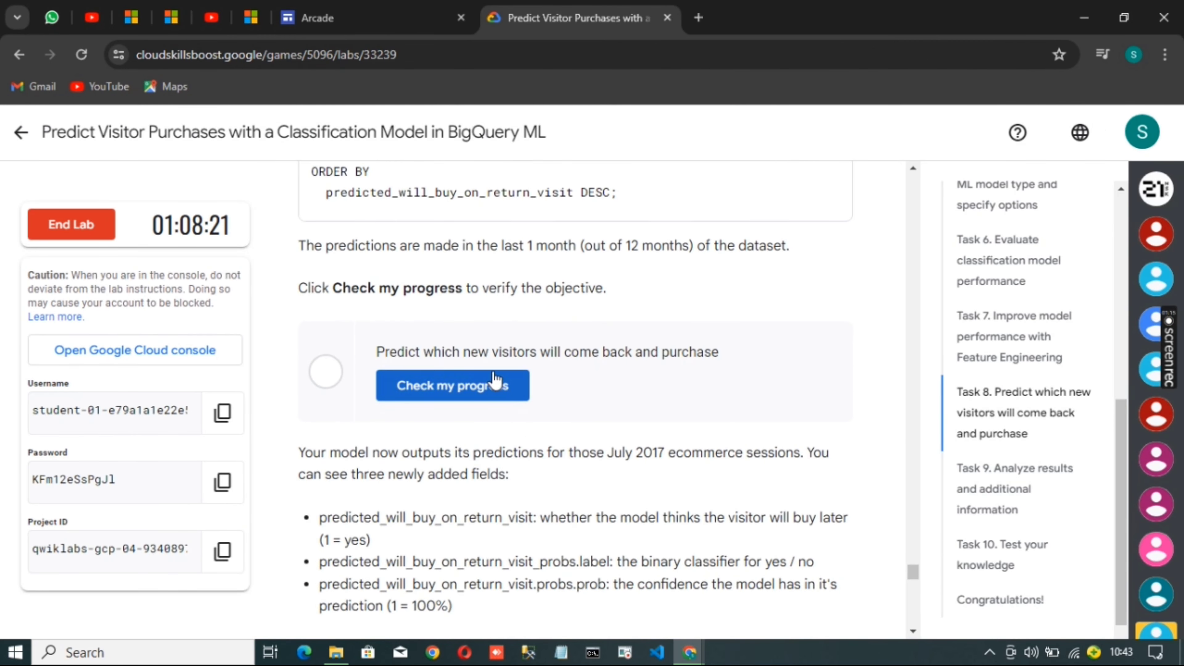
pyautogui.click(483, 386)
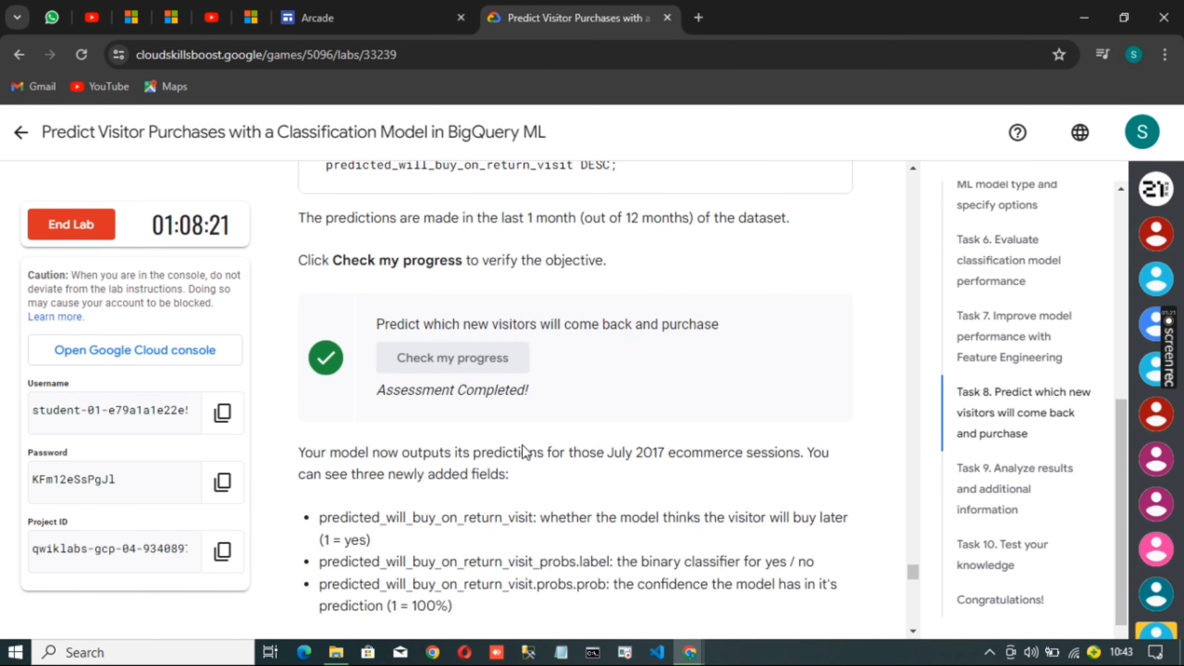
# Look through the remaining lab instructions down to the Congratulations section and highlight its heading
pyautogui.scroll(-15, 522, 444)
pyautogui.scroll(-20, 522, 446)
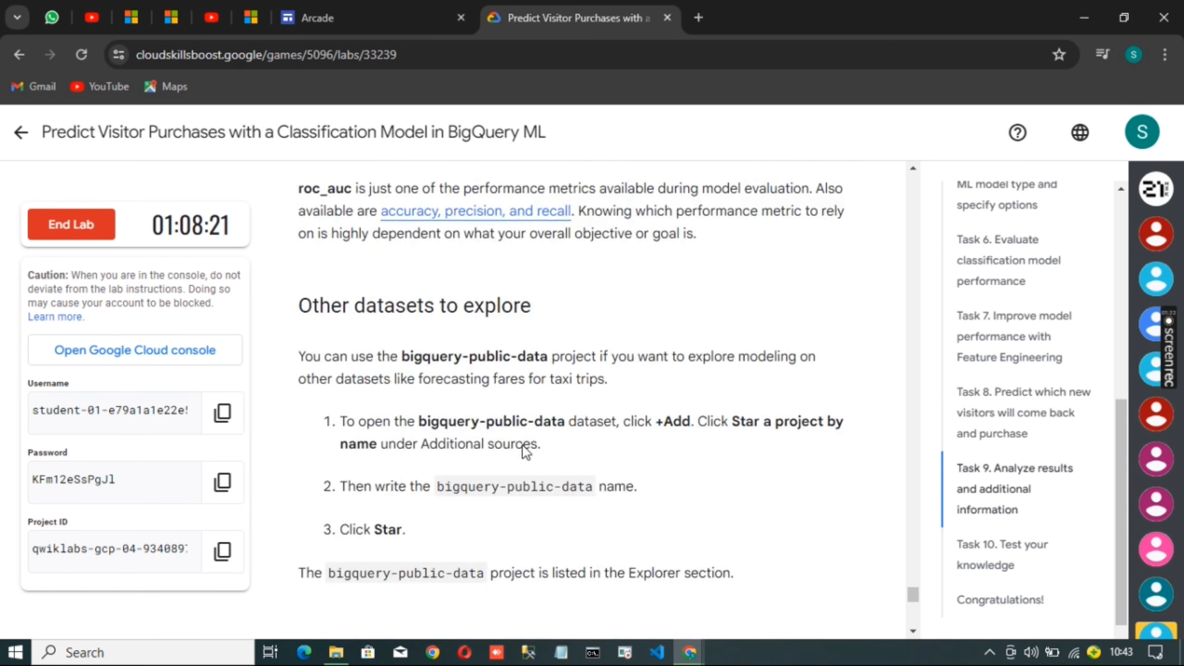
pyautogui.scroll(-3, 525, 451)
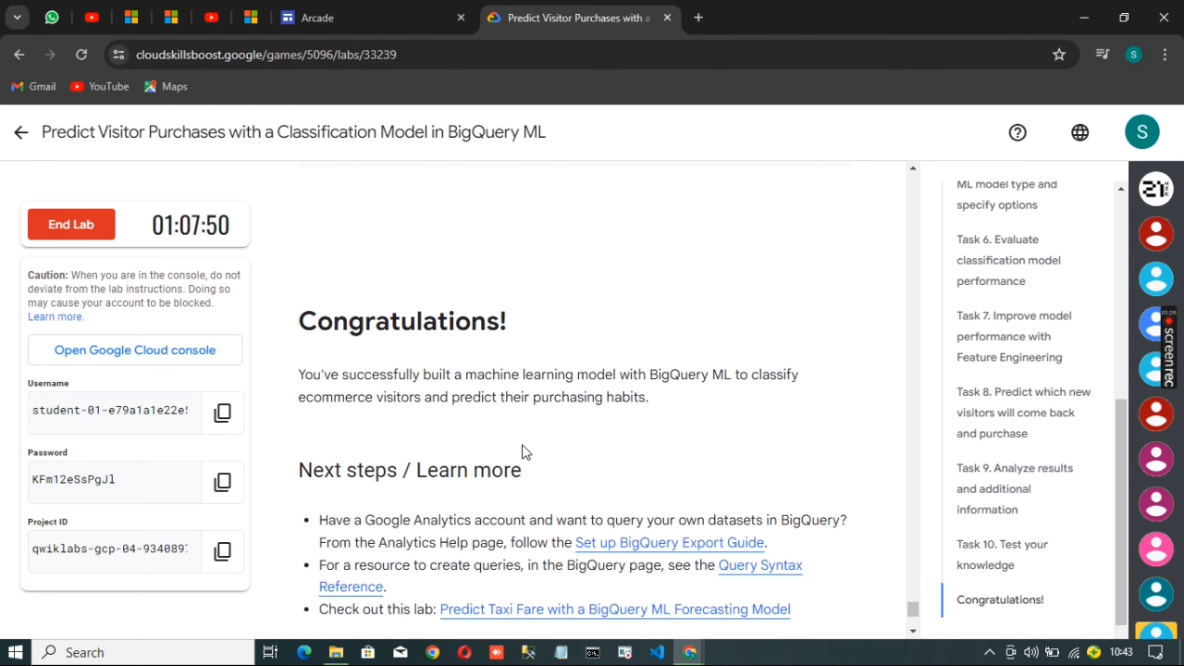
pyautogui.moveTo(300, 321); pyautogui.dragTo(543, 337)
# Go back to The Arcade Certification Zone May 2024 and expand "Start Your Certification Journey Here" to check the BigQuery ML lab's status
pyautogui.click(19, 134)
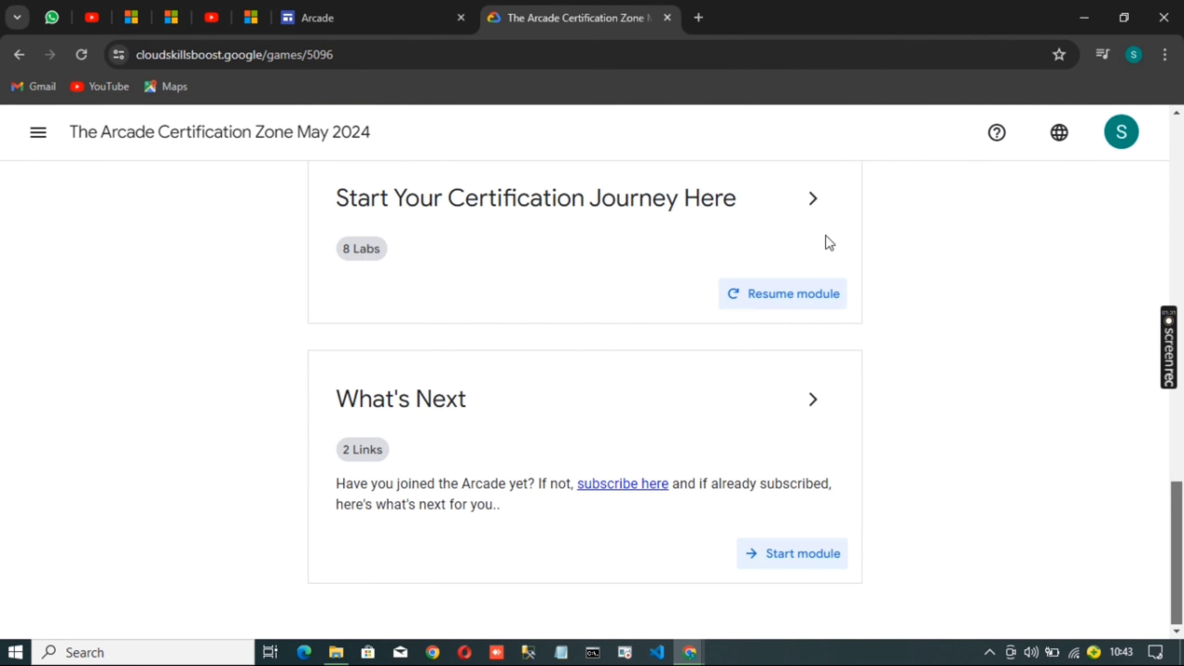
pyautogui.click(820, 219)
pyautogui.scroll(-10, 820, 219)
pyautogui.scroll(-5, 745, 248)
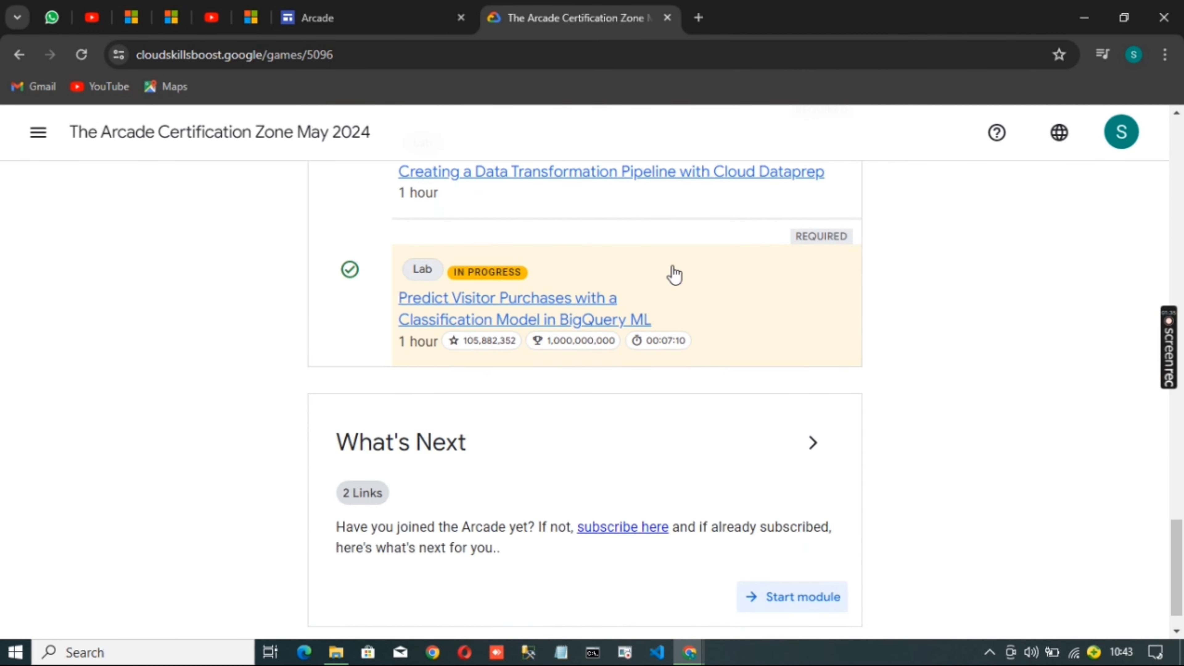
# Reopen the "Predict Visitor Purchases with a Classification Model in BigQuery ML" lab and end it, confirming the request
pyautogui.click(453, 316)
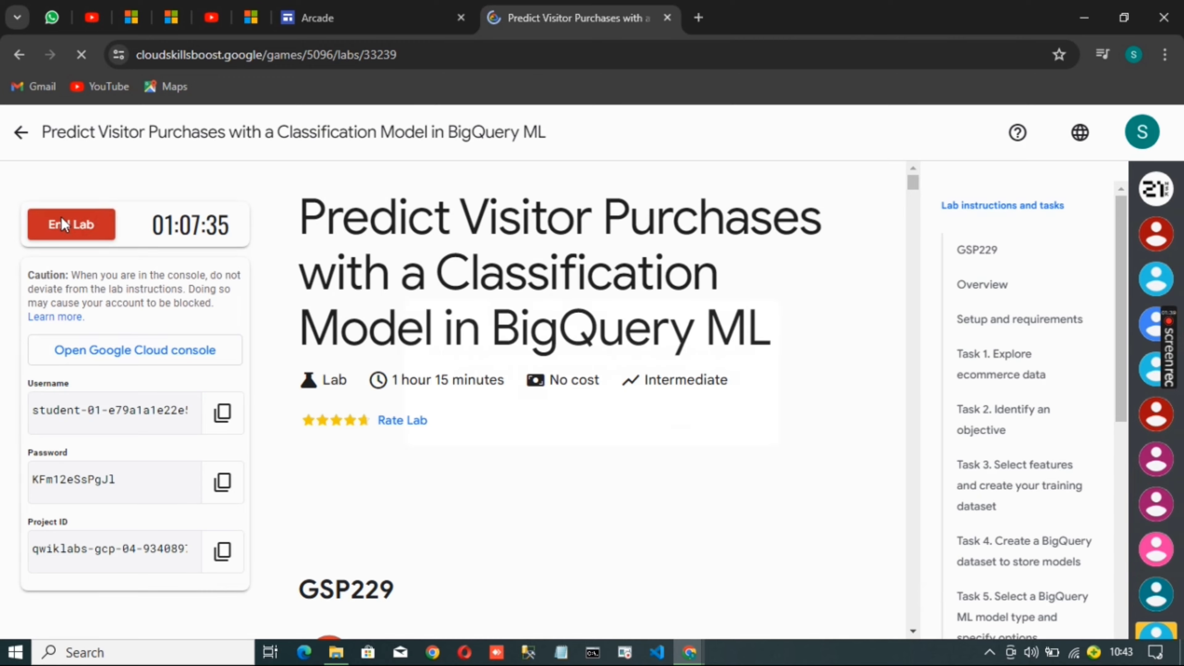
pyautogui.click(54, 223)
pyautogui.click(770, 430)
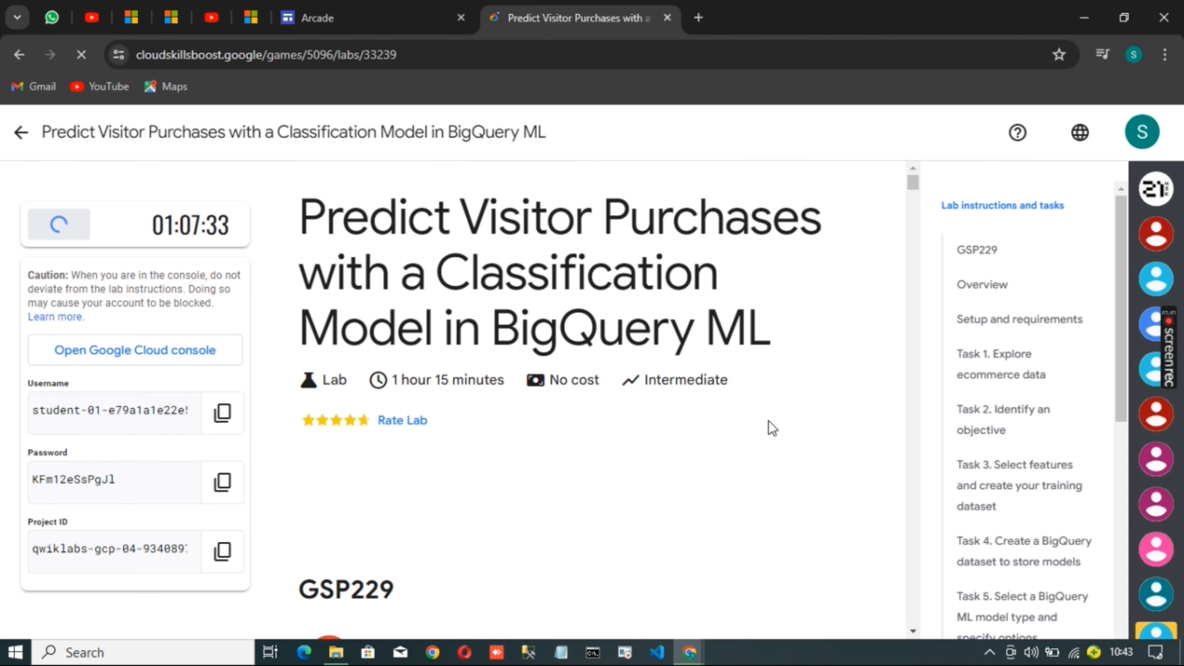